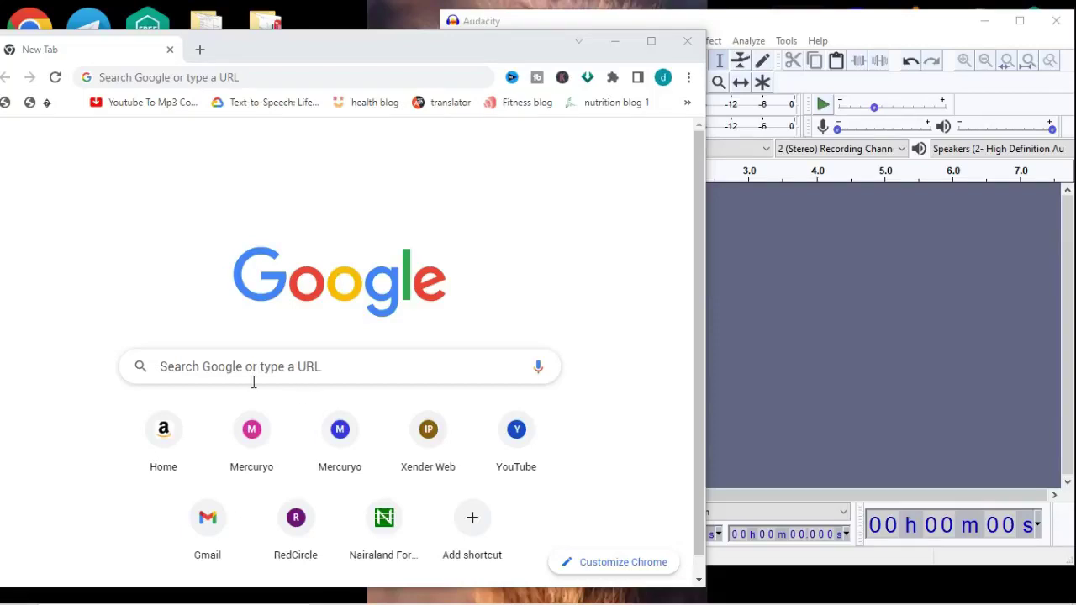
- Bring the empty Audacity project window to the front beside Chrome's new tab
{"action": "left_click", "coordinate": [827, 322]}
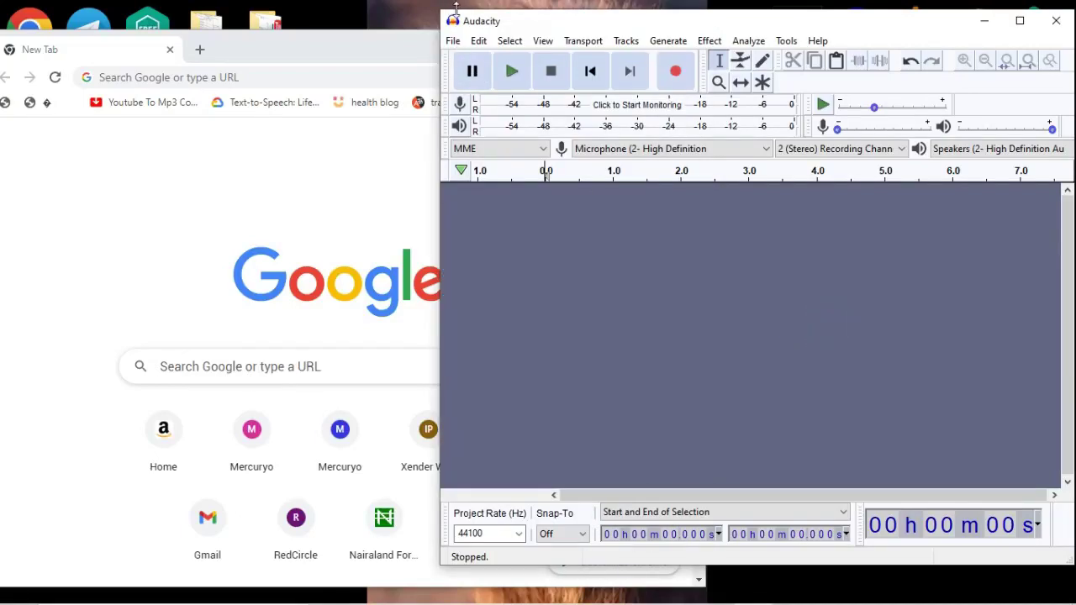
- Search Google for 'google text to speech' from Chrome's new tab and maximize the browser
{"action": "left_click", "coordinate": [271, 204]}
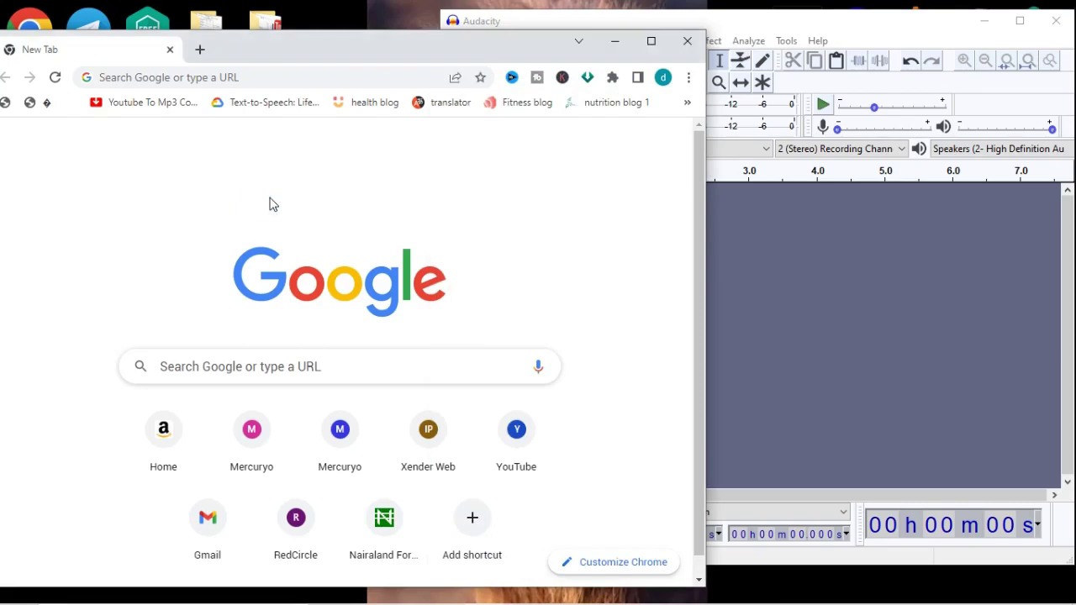
{"action": "left_click", "coordinate": [928, 267]}
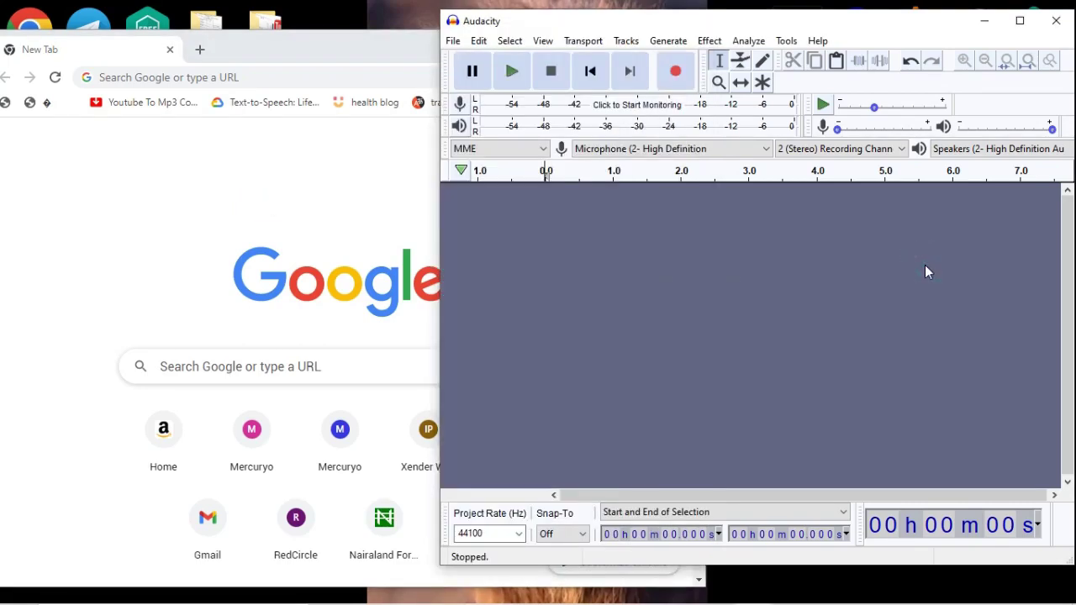
{"action": "left_click", "coordinate": [282, 215]}
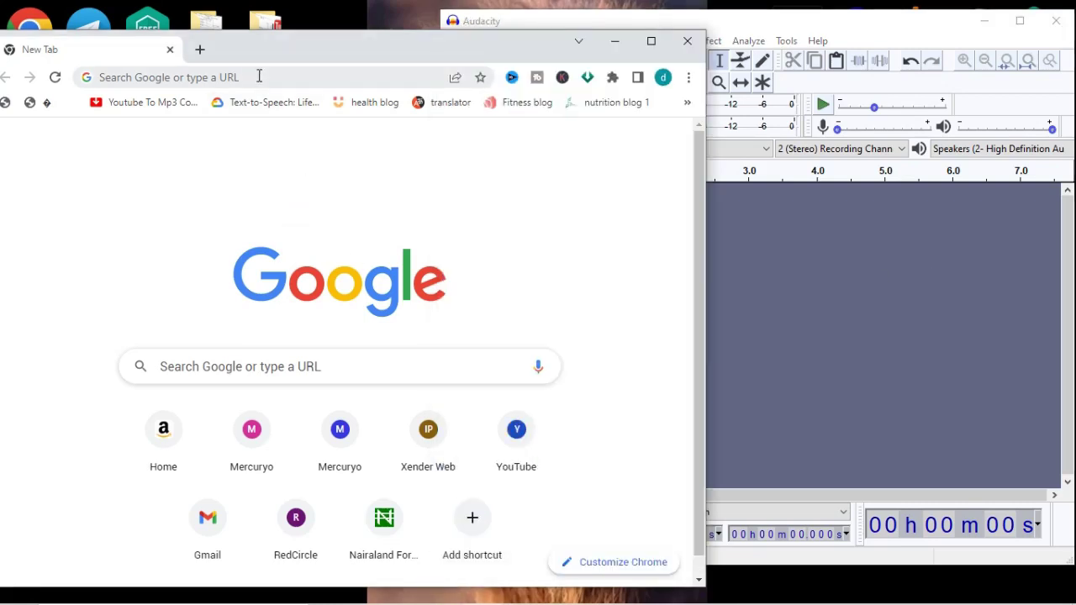
{"action": "left_click", "coordinate": [258, 76]}
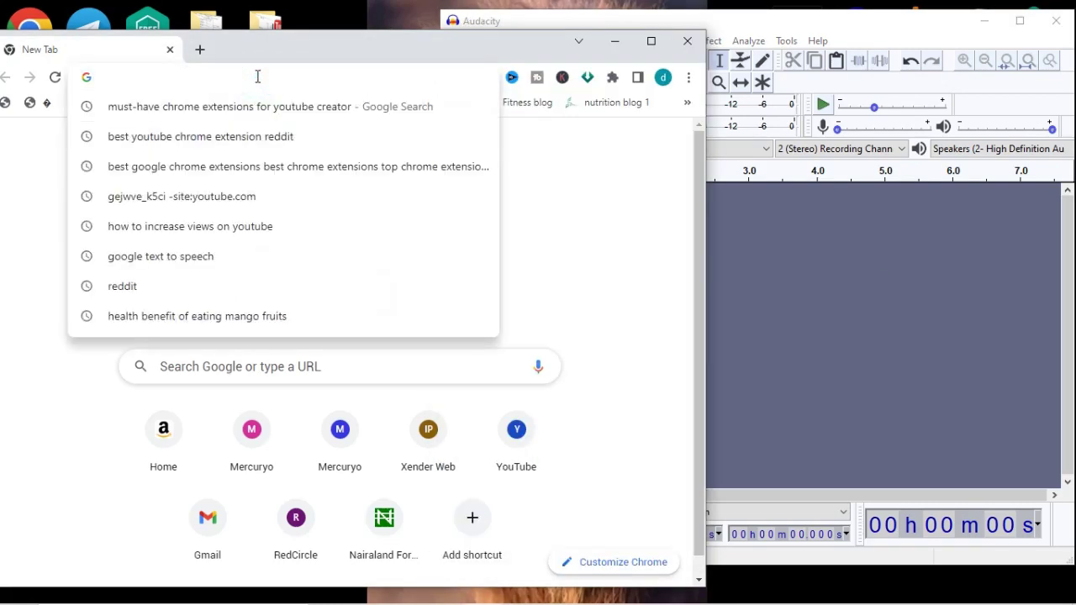
{"action": "type", "text": "google"}
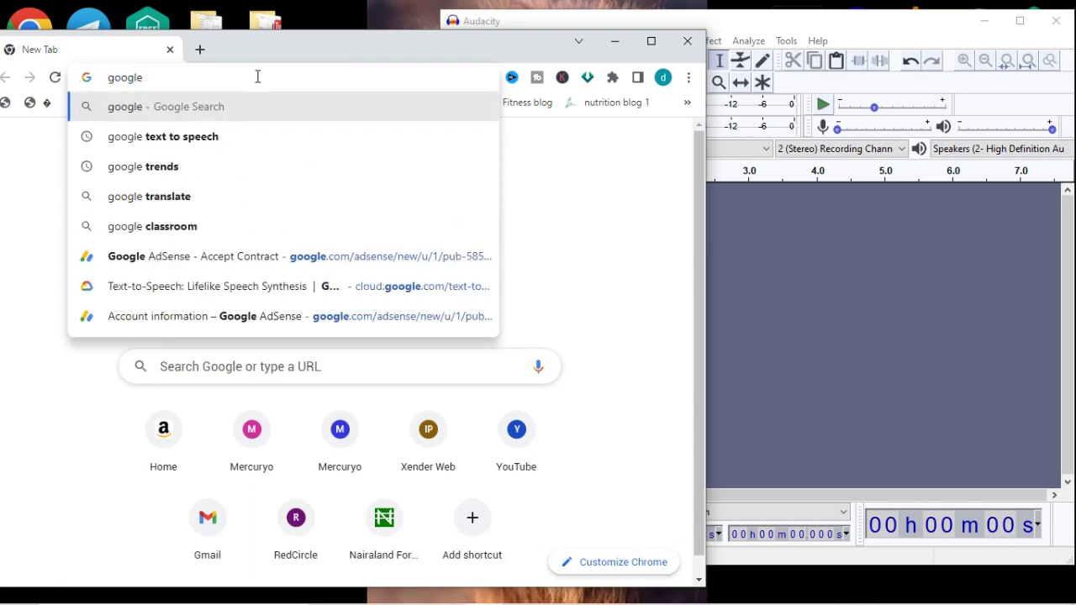
{"action": "type", "text": " tex"}
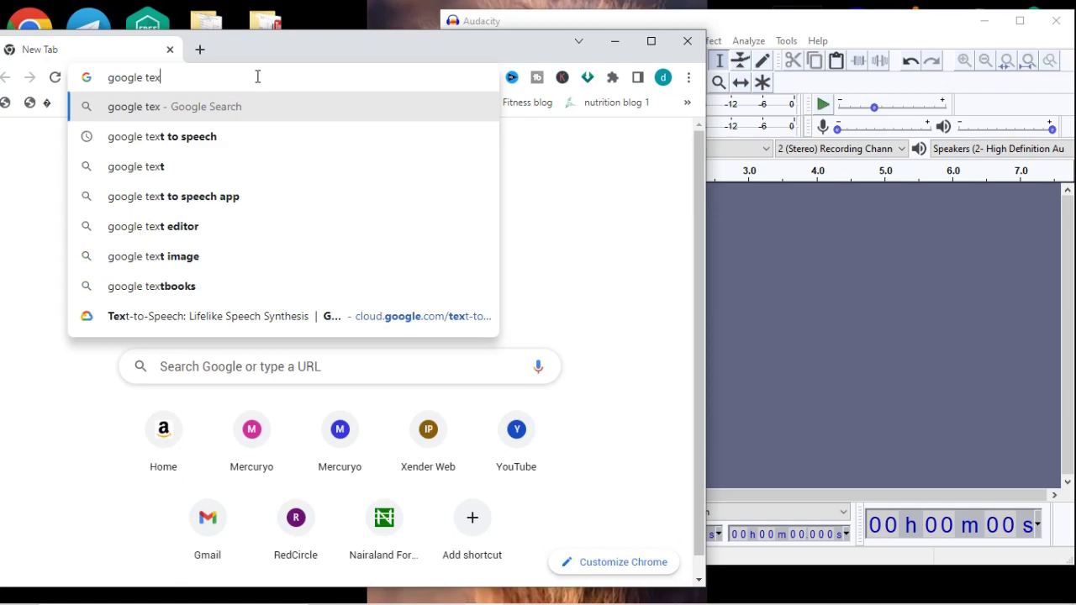
{"action": "left_click", "coordinate": [213, 140]}
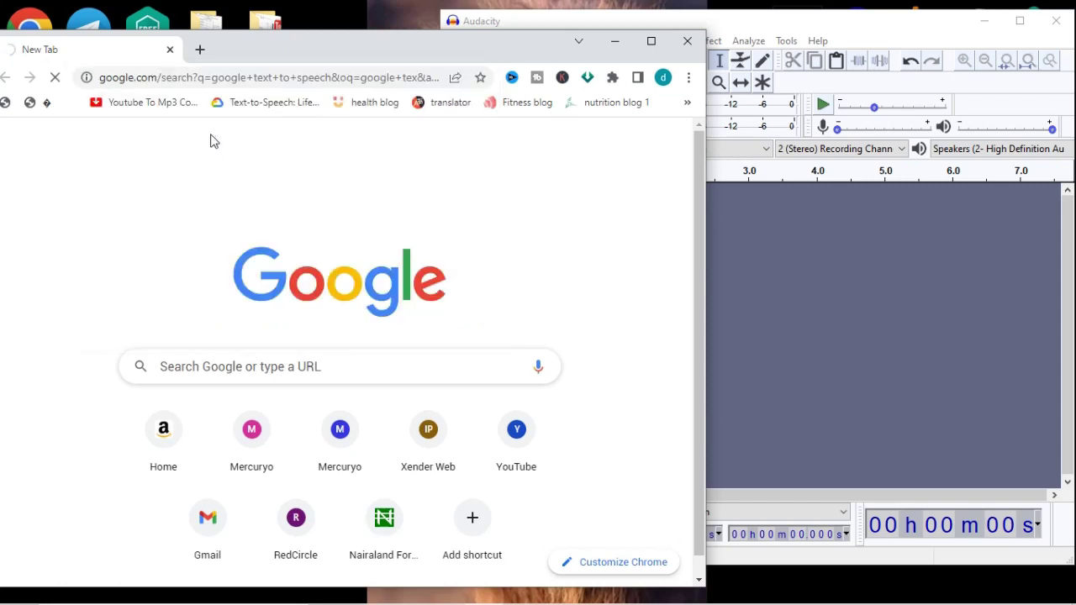
{"action": "left_click", "coordinate": [649, 42]}
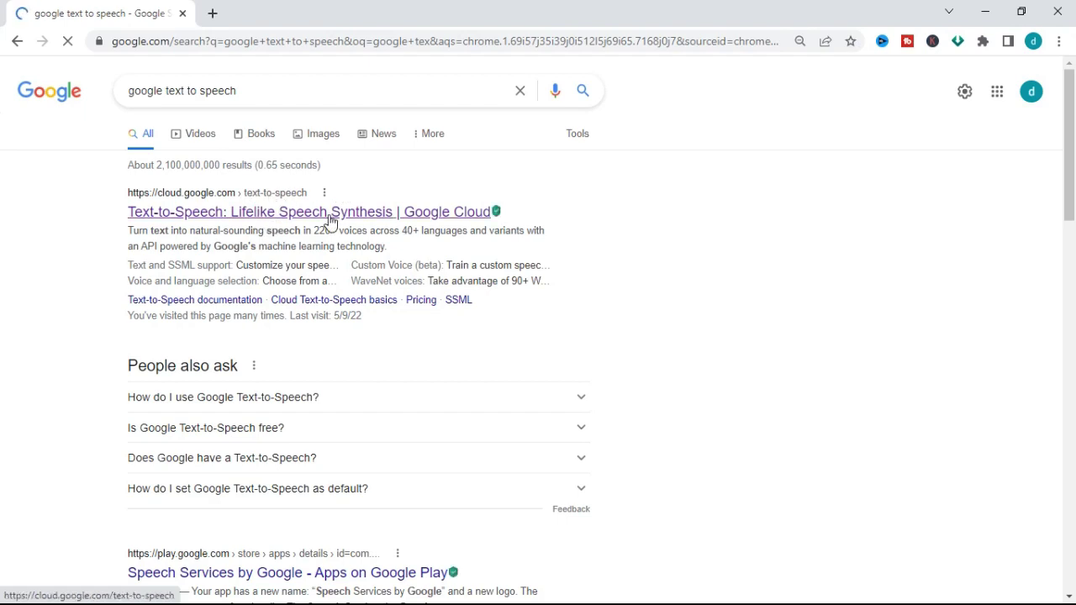
- Open the 'Text-to-Speech: Lifelike Speech Synthesis' result and scroll down to its demo box
{"action": "left_click", "coordinate": [226, 212]}
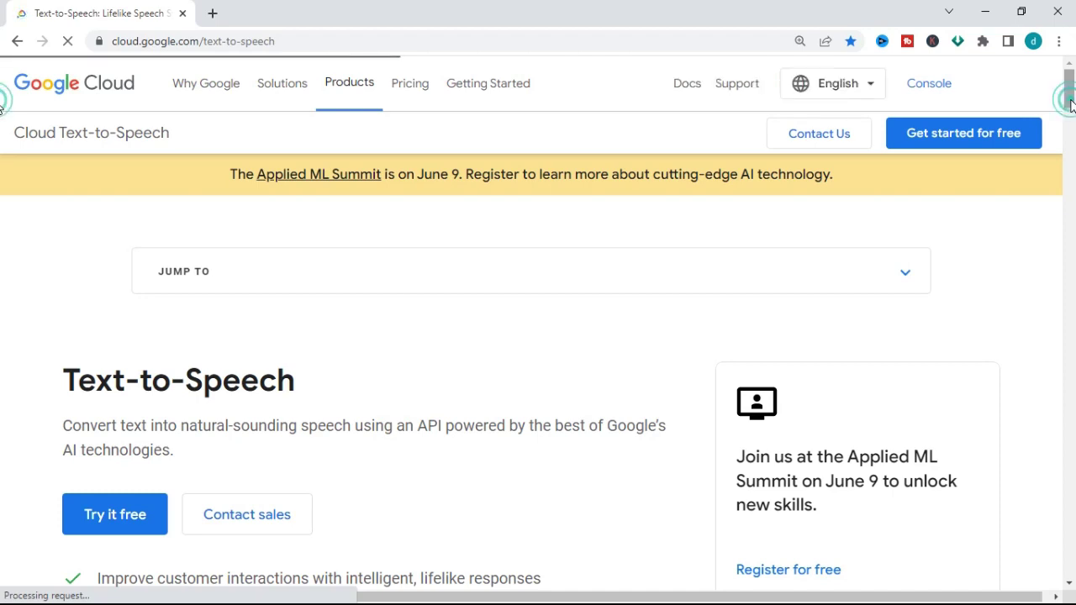
{"action": "left_click_drag", "start_coordinate": [1070, 102], "coordinate": [1068, 168]}
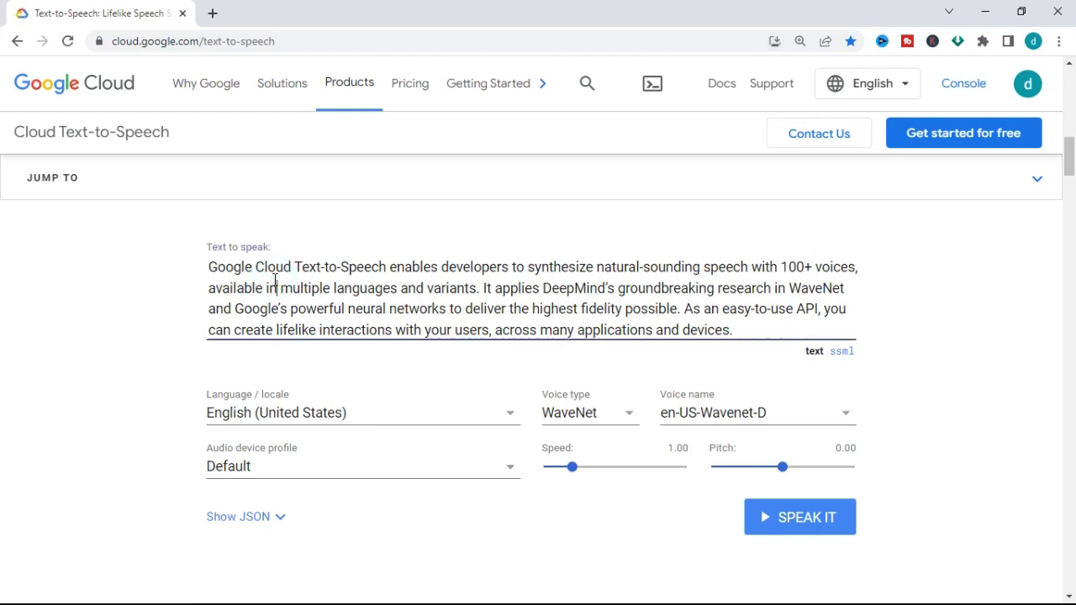
- Erase all of the sample text from the demo's Text to speak box
{"action": "left_click", "coordinate": [380, 287]}
{"action": "left_click", "coordinate": [740, 335]}
{"action": "key", "text": "BackSpace"}
{"action": "key", "text": "BackSpace"}
{"action": "key", "text": "BackSpace"}
{"action": "key", "text": "BackSpace"}
{"action": "key", "text": "BackSpace"}
{"action": "key", "text": "BackSpace"}
{"action": "key", "text": "BackSpace"}
{"action": "key", "text": "BackSpace"}
{"action": "key", "text": "BackSpace"}
{"action": "key", "text": "BackSpace"}
{"action": "key", "text": "BackSpace"}
{"action": "key", "text": "BackSpace"}
{"action": "key", "text": "BackSpace"}
{"action": "key", "text": "BackSpace"}
{"action": "key", "text": "BackSpace"}
{"action": "key", "text": "BackSpace"}
{"action": "key", "text": "BackSpace"}
{"action": "key", "text": "BackSpace"}
{"action": "key", "text": "BackSpace"}
{"action": "key", "text": "BackSpace"}
{"action": "key", "text": "BackSpace"}
{"action": "key", "text": "BackSpace"}
{"action": "key", "text": "BackSpace"}
{"action": "key", "text": "BackSpace"}
{"action": "key", "text": "BackSpace"}
{"action": "key", "text": "BackSpace"}
{"action": "key", "text": "BackSpace"}
{"action": "key", "text": "BackSpace"}
{"action": "key", "text": "BackSpace"}
{"action": "key", "text": "BackSpace"}
{"action": "key", "text": "BackSpace"}
{"action": "key", "text": "BackSpace"}
{"action": "key", "text": "BackSpace"}
{"action": "key", "text": "BackSpace"}
{"action": "key", "text": "BackSpace"}
{"action": "key", "text": "BackSpace"}
{"action": "key", "text": "BackSpace"}
{"action": "key", "text": "BackSpace"}
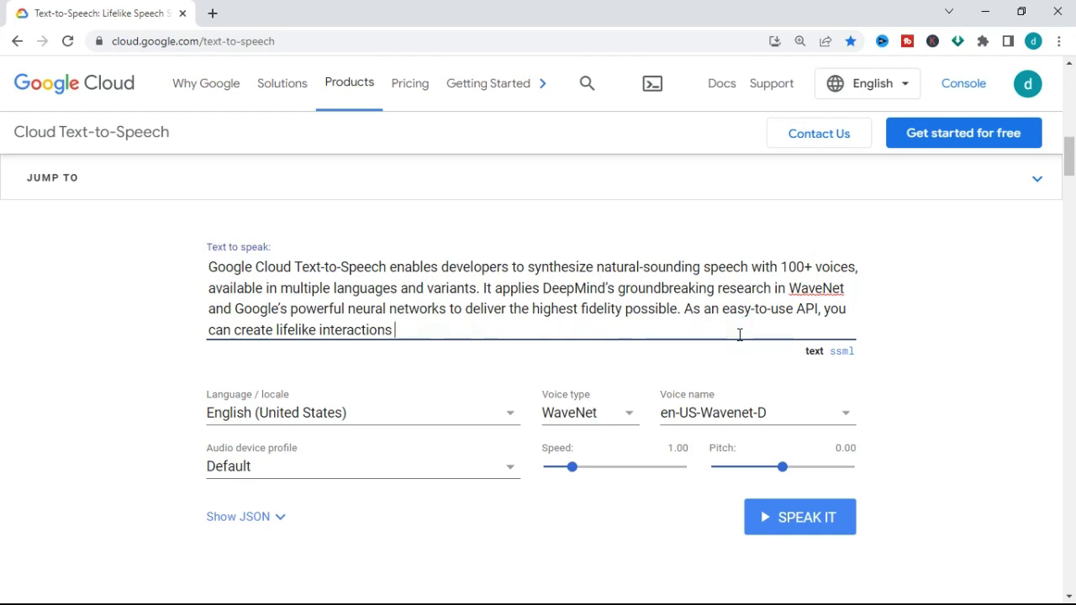
{"action": "key", "text": "BackSpace"}
{"action": "key", "text": "BackSpace"}
{"action": "key", "text": "BackSpace"}
{"action": "key", "text": "BackSpace"}
{"action": "key", "text": "BackSpace"}
{"action": "key", "text": "BackSpace"}
{"action": "key", "text": "BackSpace"}
{"action": "key", "text": "BackSpace"}
{"action": "key", "text": "BackSpace"}
{"action": "key", "text": "BackSpace"}
{"action": "key", "text": "BackSpace"}
{"action": "key", "text": "BackSpace"}
{"action": "key", "text": "BackSpace"}
{"action": "key", "text": "BackSpace"}
{"action": "key", "text": "BackSpace"}
{"action": "key", "text": "BackSpace"}
{"action": "key", "text": "BackSpace"}
{"action": "key", "text": "BackSpace"}
{"action": "key", "text": "BackSpace"}
{"action": "key", "text": "BackSpace"}
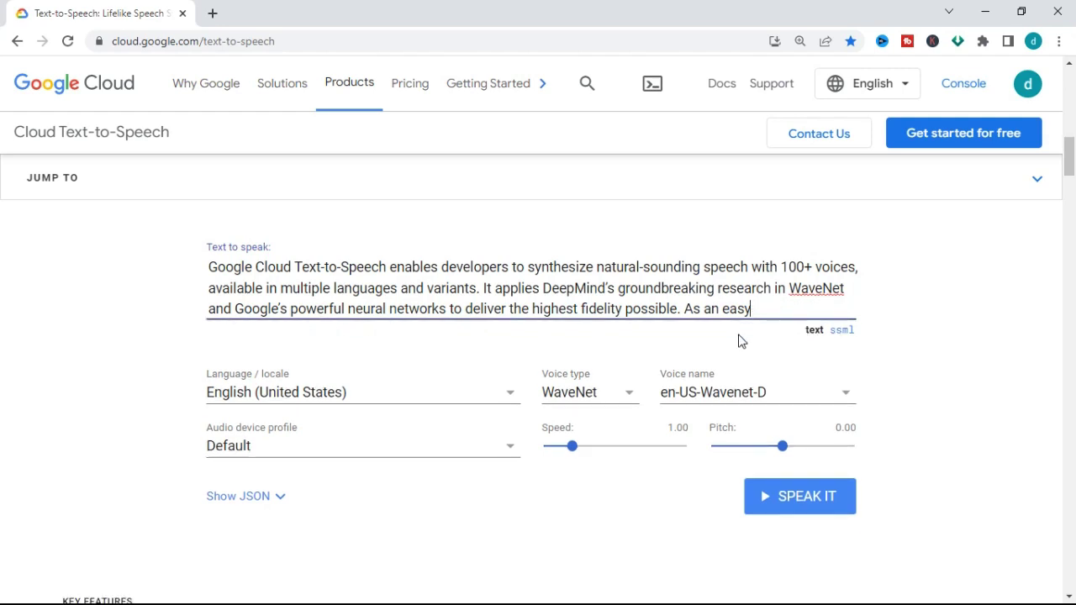
{"action": "key", "text": "BackSpace"}
{"action": "key", "text": "BackSpace"}
{"action": "key", "text": "BackSpace"}
{"action": "key", "text": "BackSpace"}
{"action": "key", "text": "BackSpace"}
{"action": "key", "text": "BackSpace"}
{"action": "key", "text": "BackSpace"}
{"action": "key", "text": "BackSpace"}
{"action": "key", "text": "BackSpace"}
{"action": "key", "text": "BackSpace"}
{"action": "key", "text": "BackSpace"}
{"action": "key", "text": "BackSpace"}
{"action": "key", "text": "BackSpace"}
{"action": "key", "text": "BackSpace"}
{"action": "key", "text": "BackSpace"}
{"action": "key", "text": "BackSpace"}
{"action": "key", "text": "BackSpace"}
{"action": "key", "text": "BackSpace"}
{"action": "key", "text": "BackSpace"}
{"action": "key", "text": "BackSpace"}
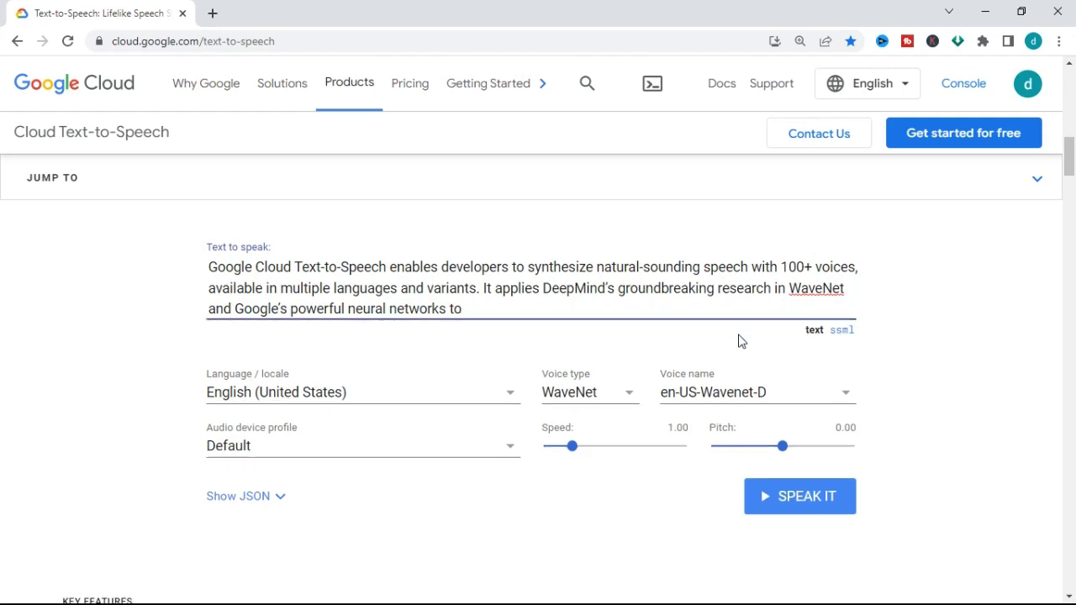
{"action": "key", "text": "ctrl+a"}
{"action": "key", "text": "BackSpace"}
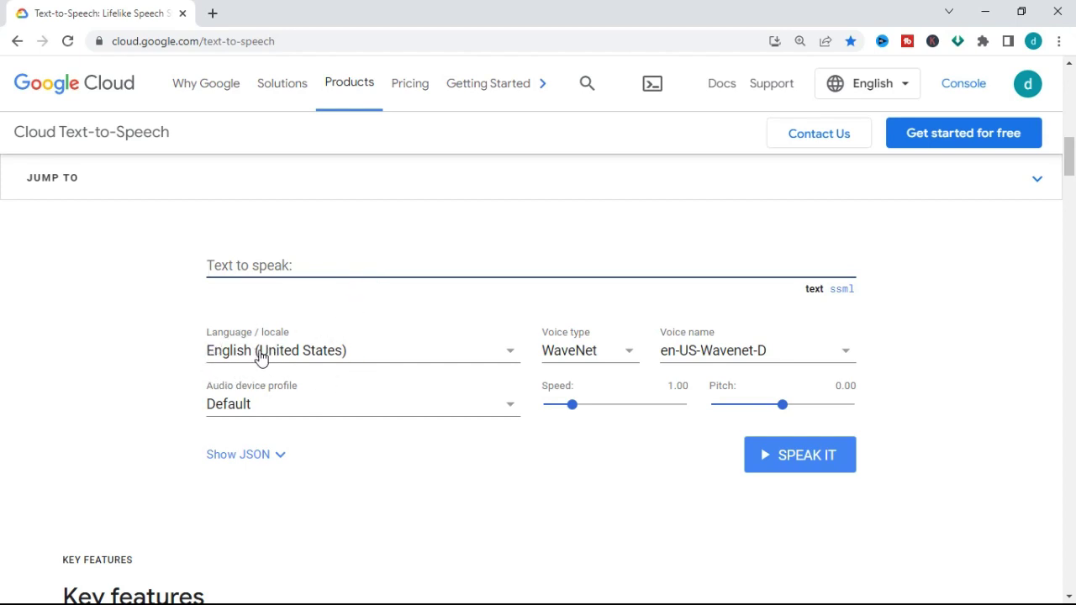
{"action": "left_click", "coordinate": [511, 353]}
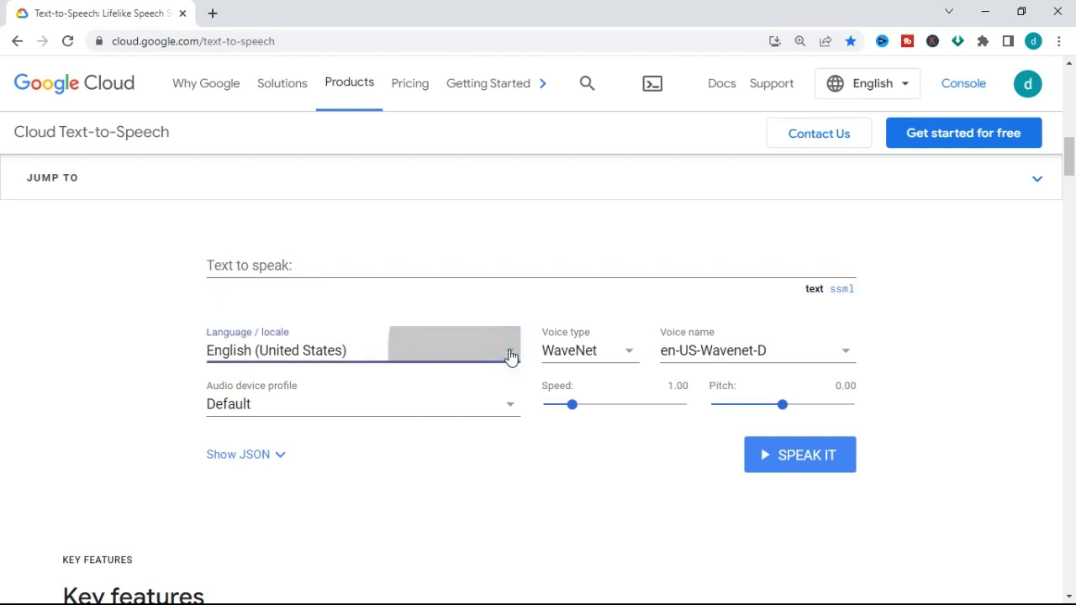
{"action": "left_click", "coordinate": [511, 354]}
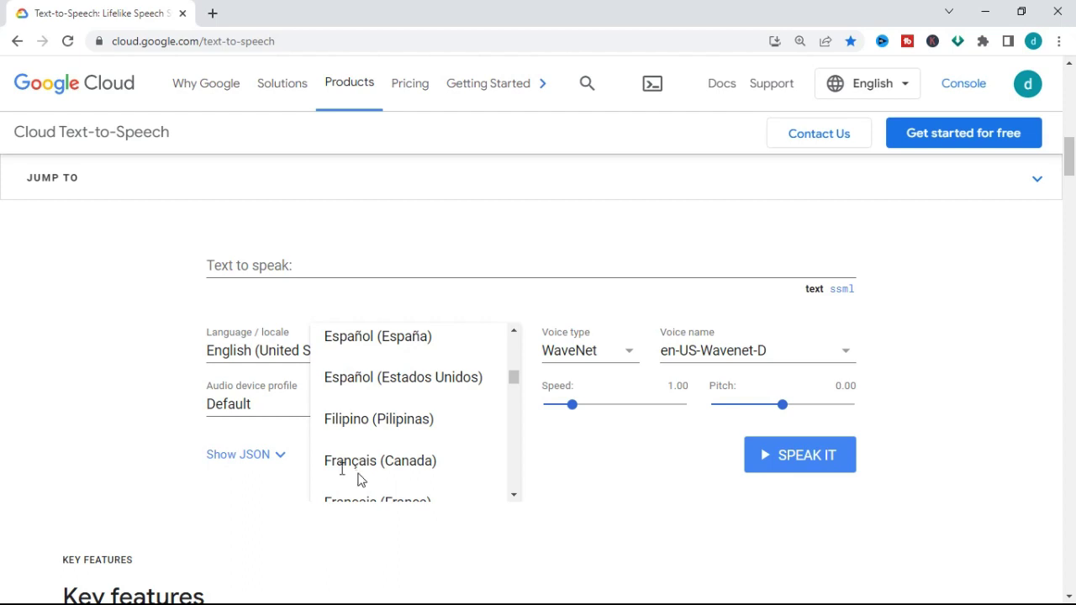
{"action": "left_click", "coordinate": [143, 400]}
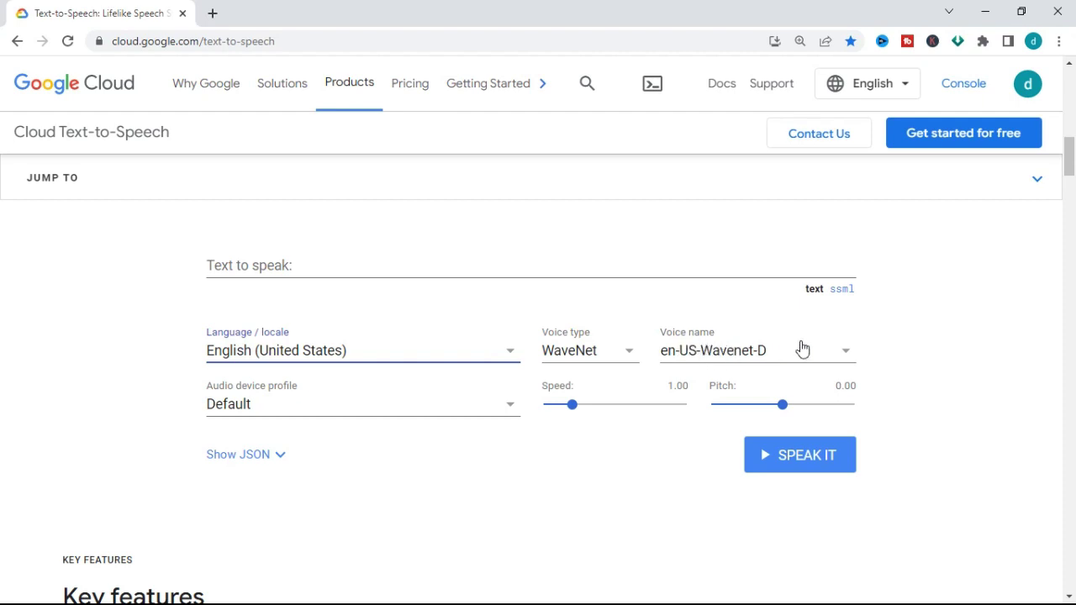
{"action": "left_click", "coordinate": [845, 352]}
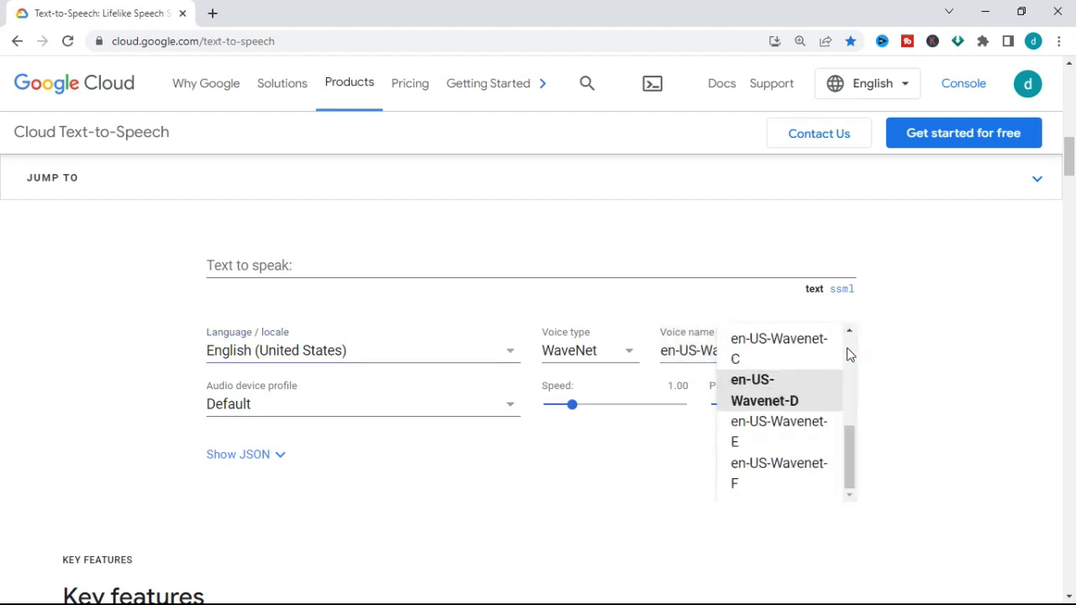
{"action": "left_click", "coordinate": [951, 377]}
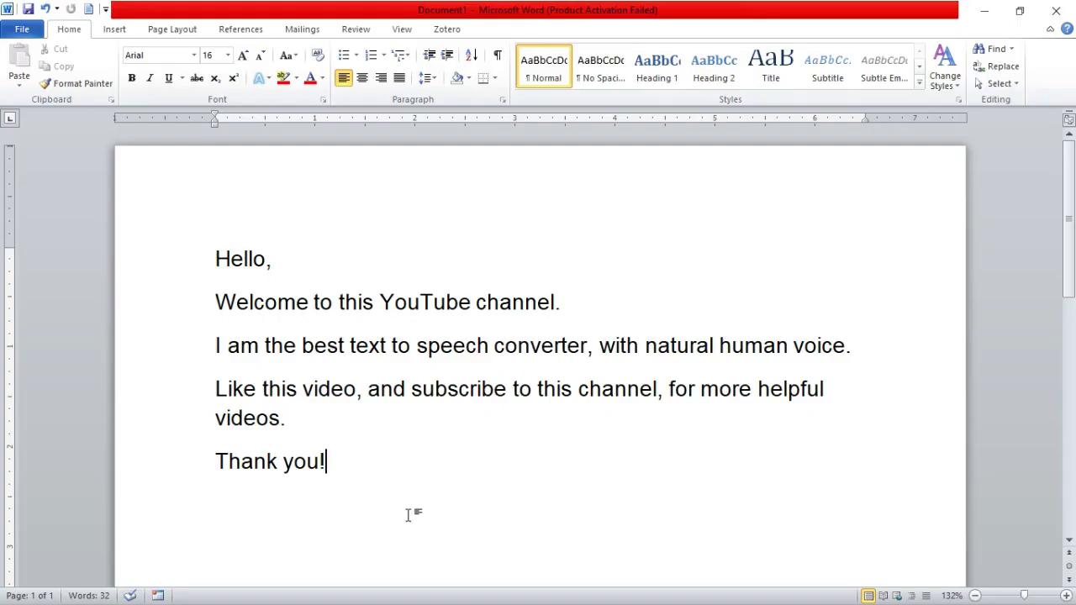
- Select the Word script from 'Hello,' to 'Thank you!' and copy it
{"action": "left_click_drag", "start_coordinate": [346, 466], "coordinate": [222, 241]}
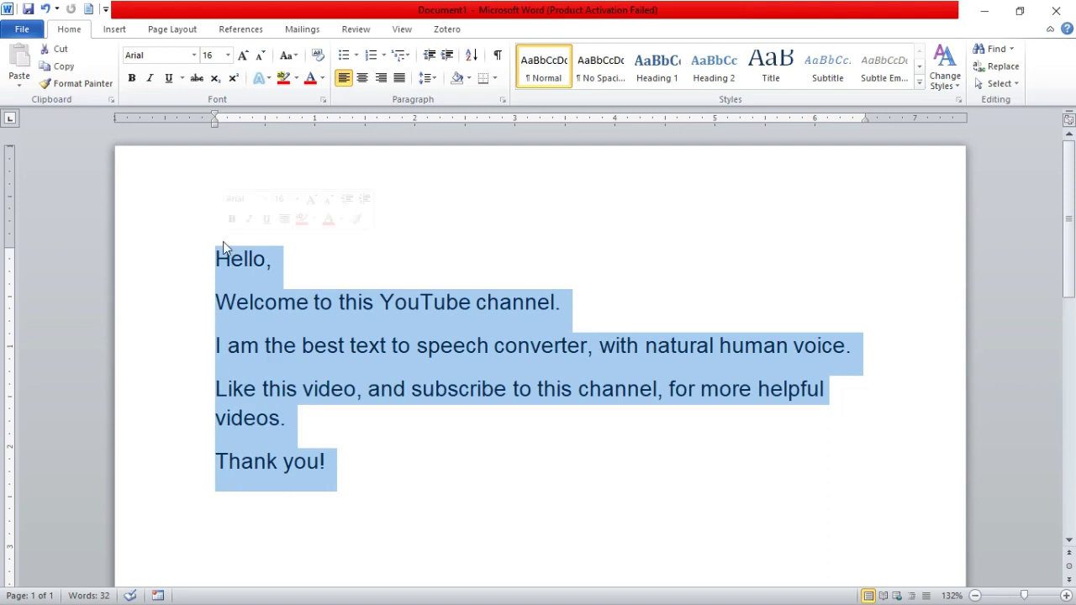
{"action": "right_click", "coordinate": [255, 310]}
{"action": "left_click", "coordinate": [294, 340]}
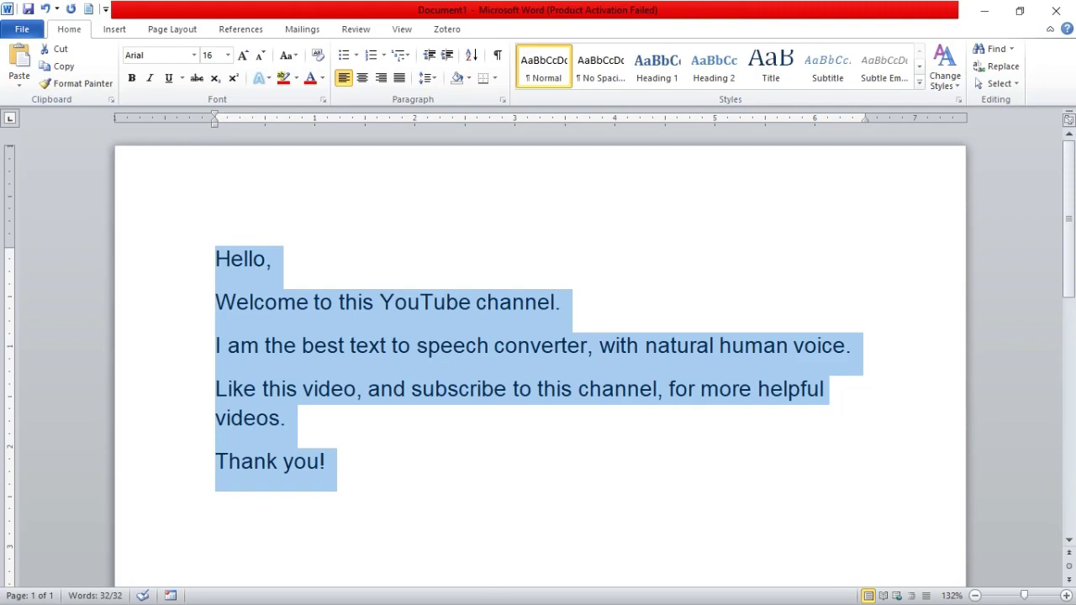
- Paste the welcome script into Text to speak, set speed 0.81, and start SPEAK IT
{"action": "left_click", "coordinate": [538, 597]}
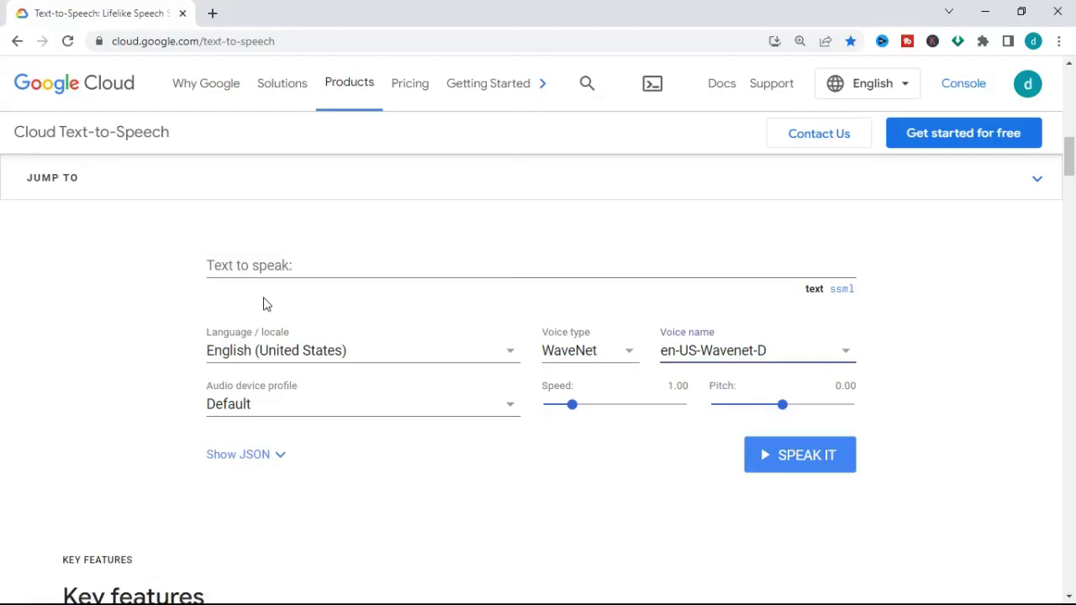
{"action": "left_click", "coordinate": [220, 261]}
{"action": "left_click", "coordinate": [218, 263]}
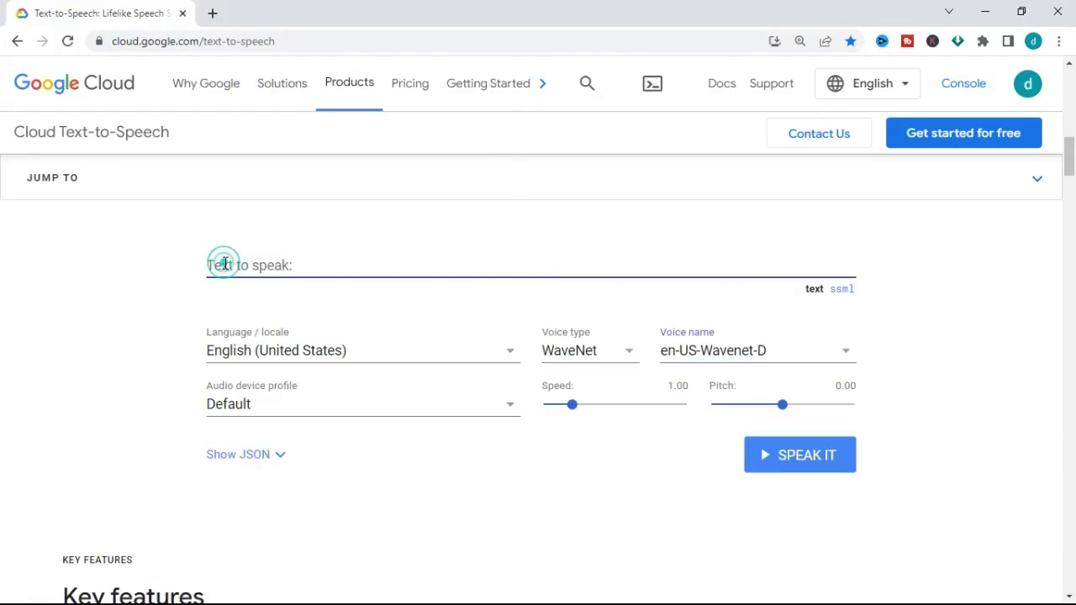
{"action": "right_click", "coordinate": [224, 264]}
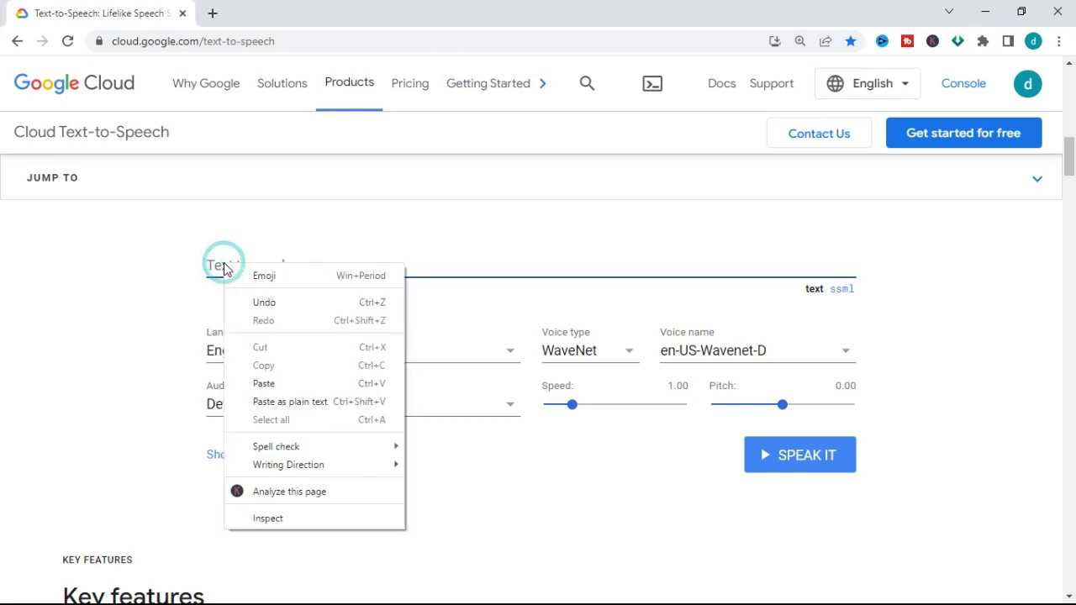
{"action": "left_click", "coordinate": [263, 384]}
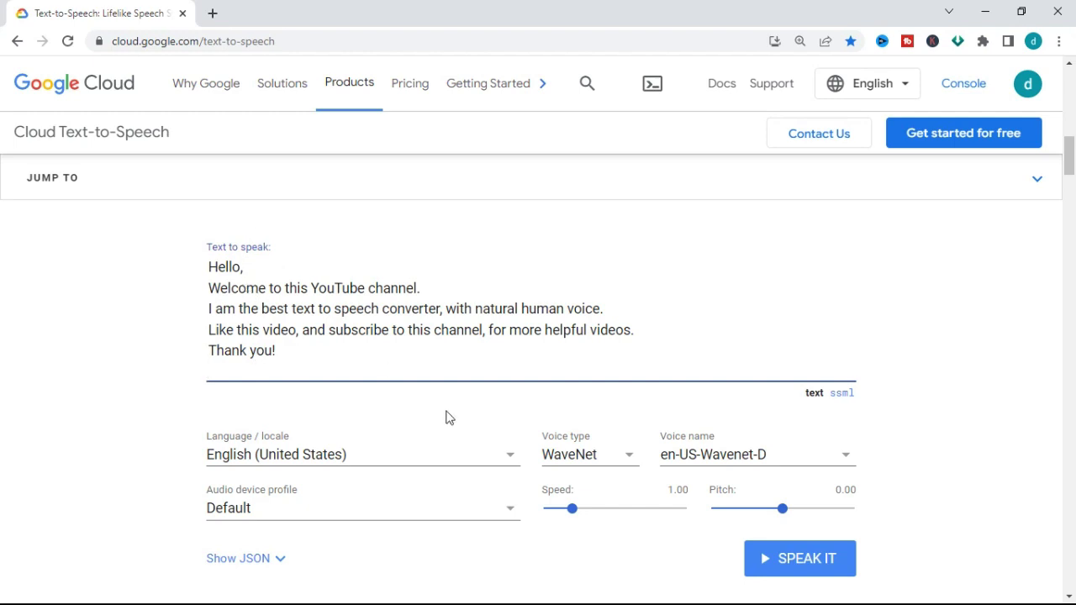
{"action": "left_click", "coordinate": [576, 516]}
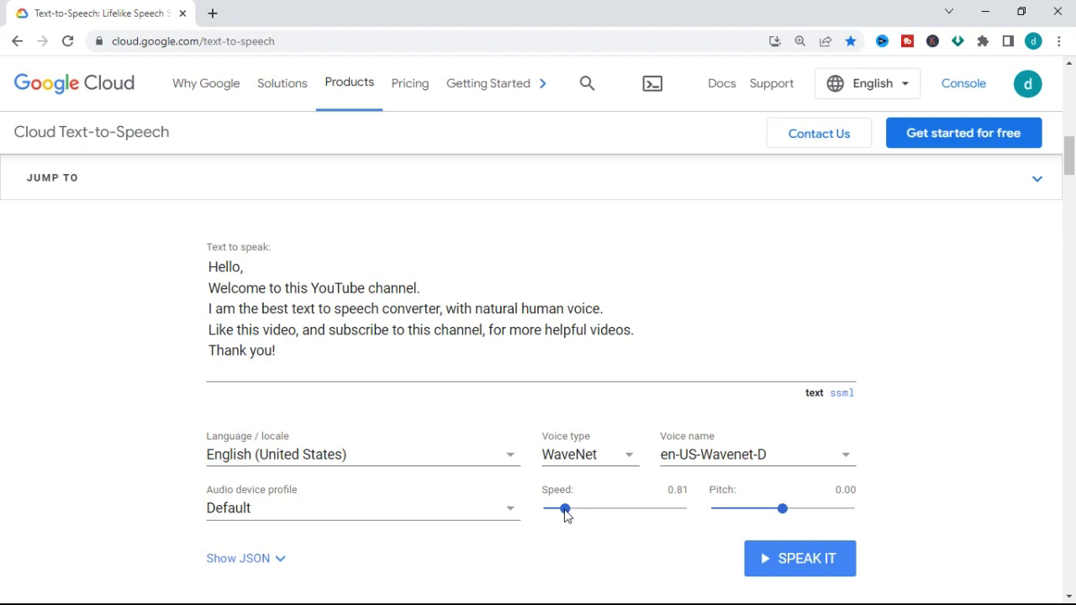
{"action": "left_click", "coordinate": [814, 559]}
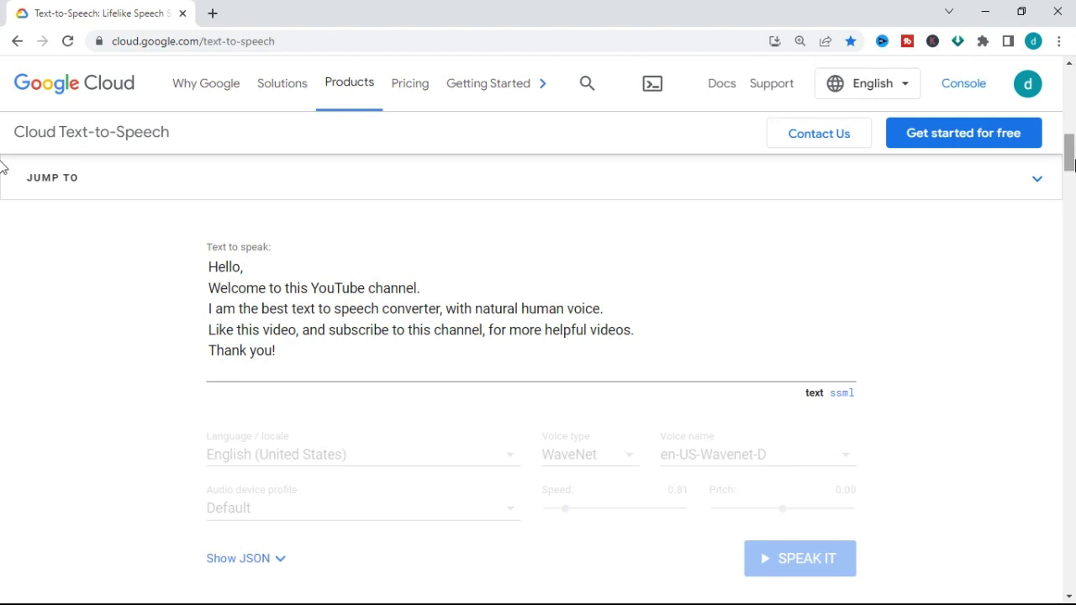
- Pass the not-a-robot check and replay the synthesized welcome script
{"action": "left_click_drag", "start_coordinate": [1069, 158], "coordinate": [1071, 185]}
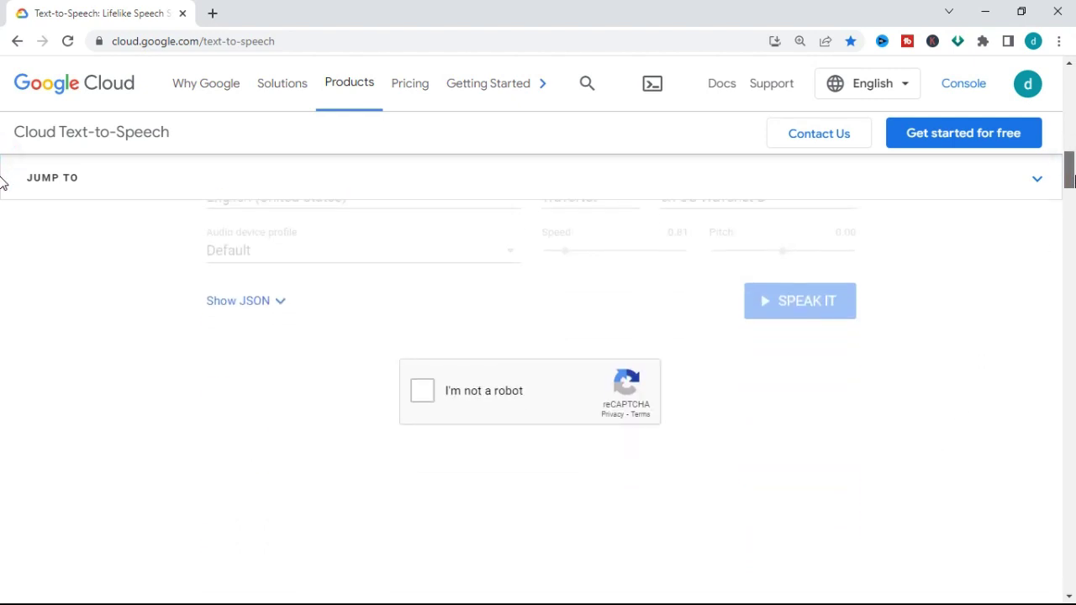
{"action": "left_click", "coordinate": [423, 392]}
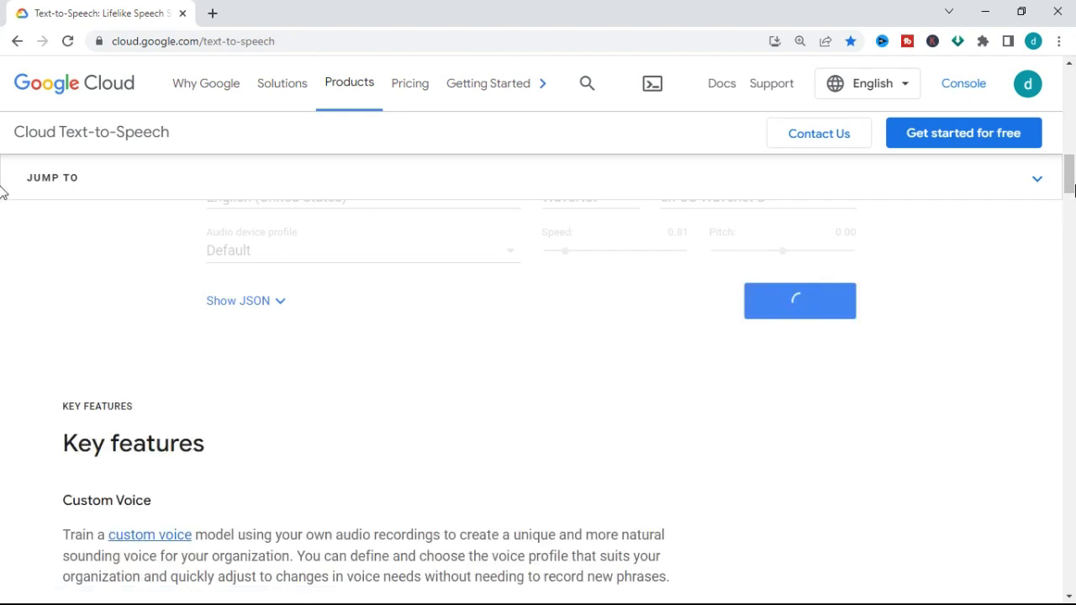
{"action": "left_click_drag", "start_coordinate": [1072, 189], "coordinate": [1072, 168]}
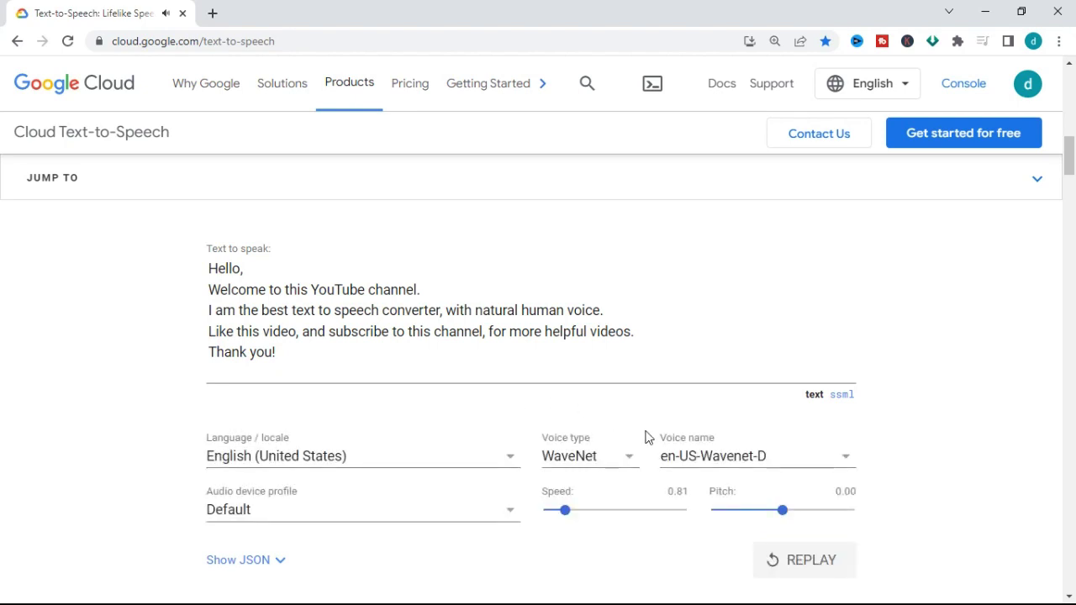
{"action": "left_click", "coordinate": [779, 565]}
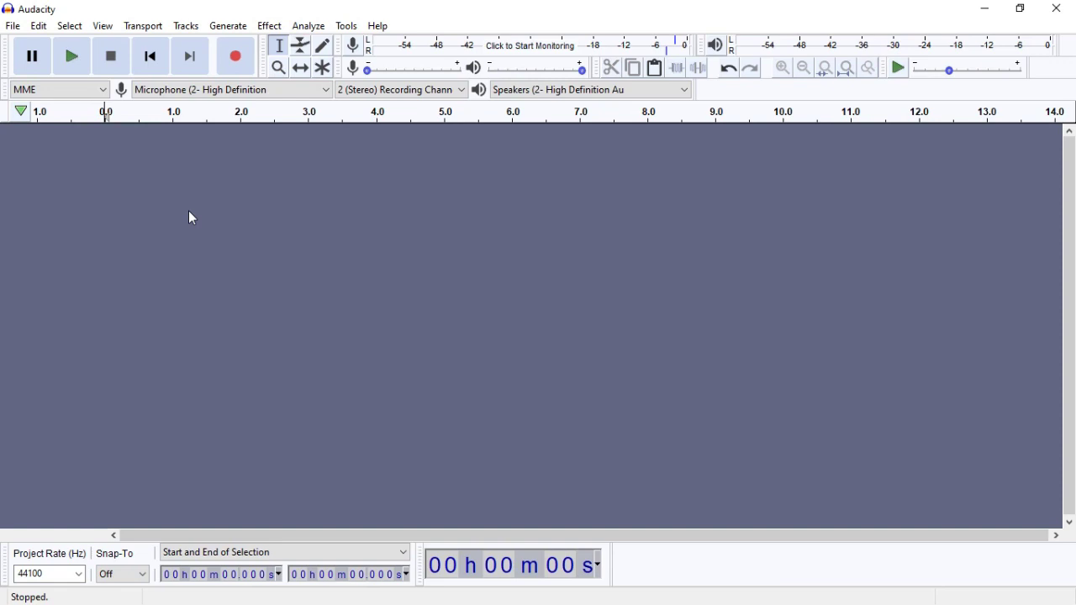
- Change the audio host from MME to Windows WASAPI and record from Speakers (loopback)
{"action": "left_click", "coordinate": [86, 91]}
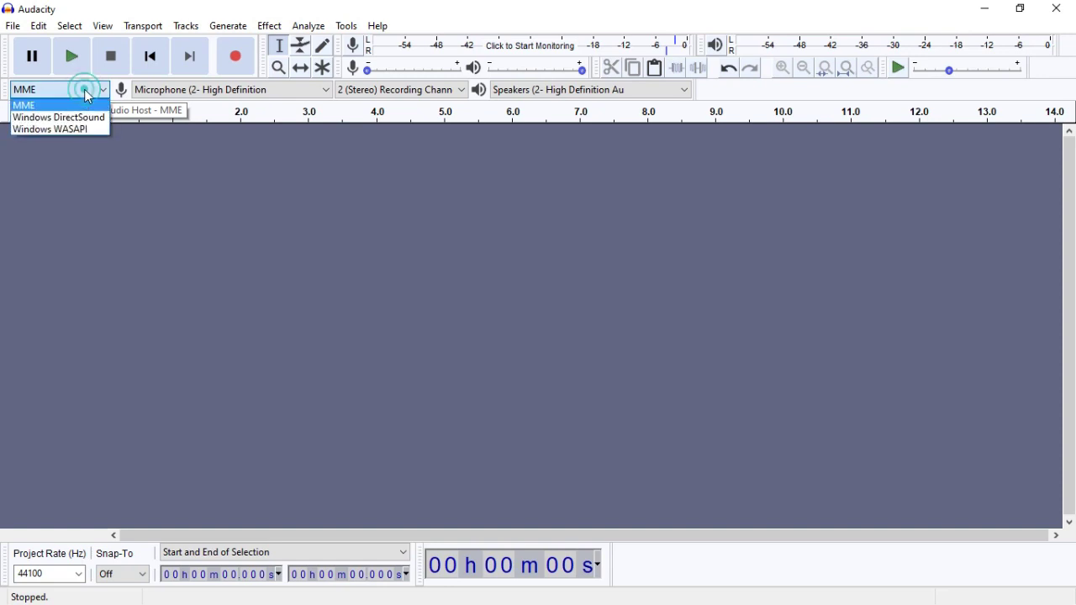
{"action": "left_click", "coordinate": [83, 132]}
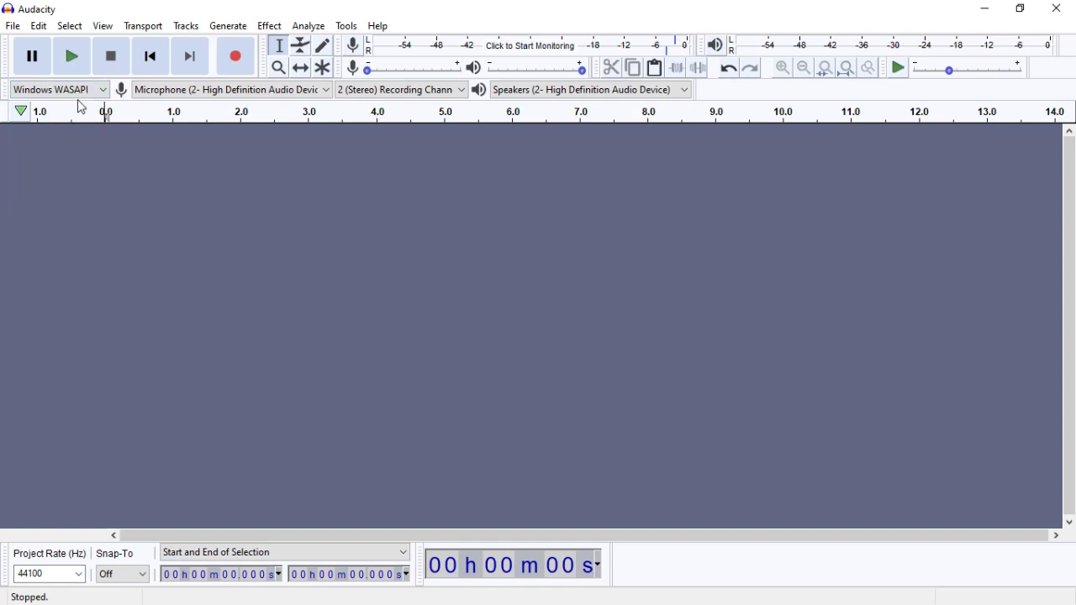
{"action": "left_click", "coordinate": [197, 94]}
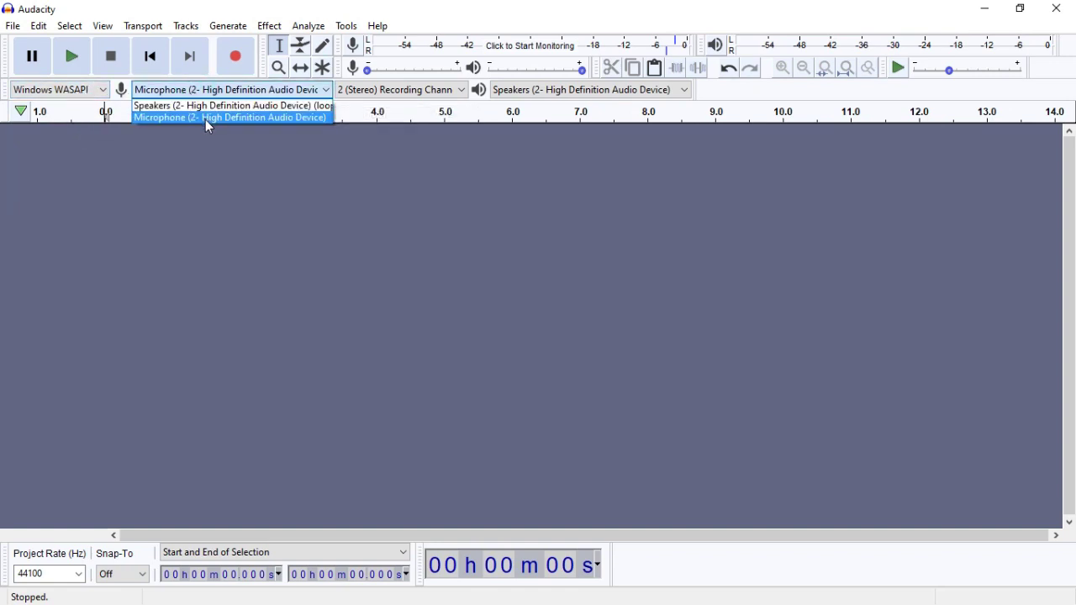
{"action": "left_click", "coordinate": [200, 107]}
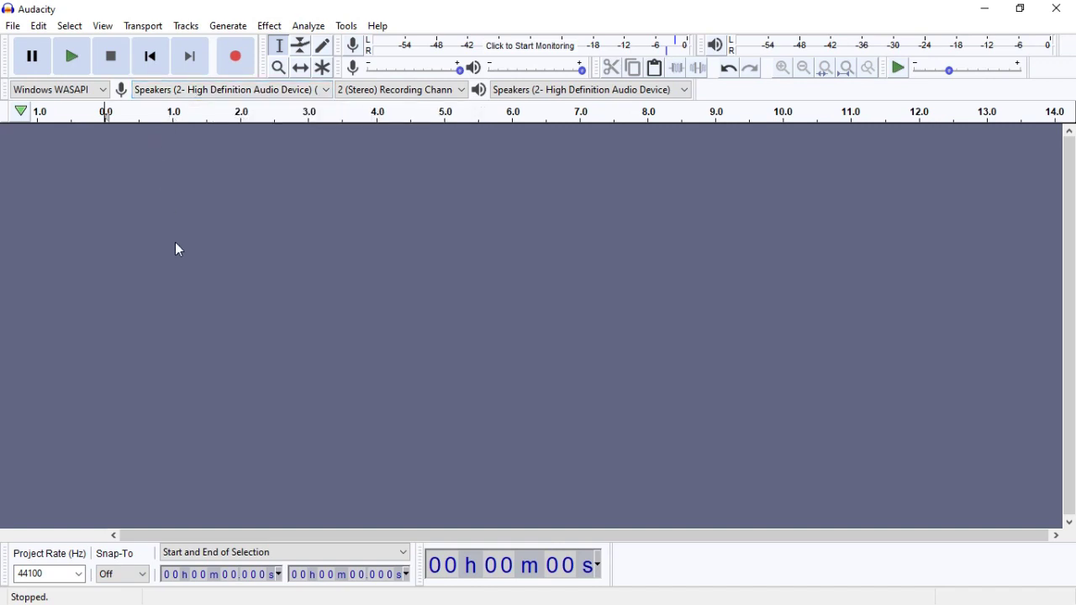
{"action": "left_click", "coordinate": [174, 90]}
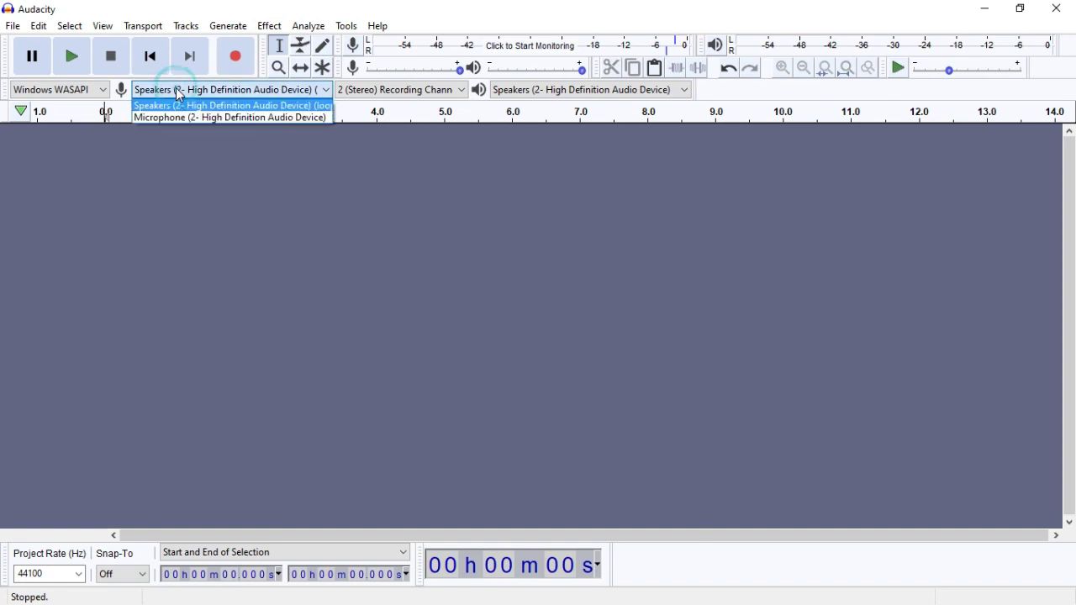
{"action": "left_click", "coordinate": [179, 95]}
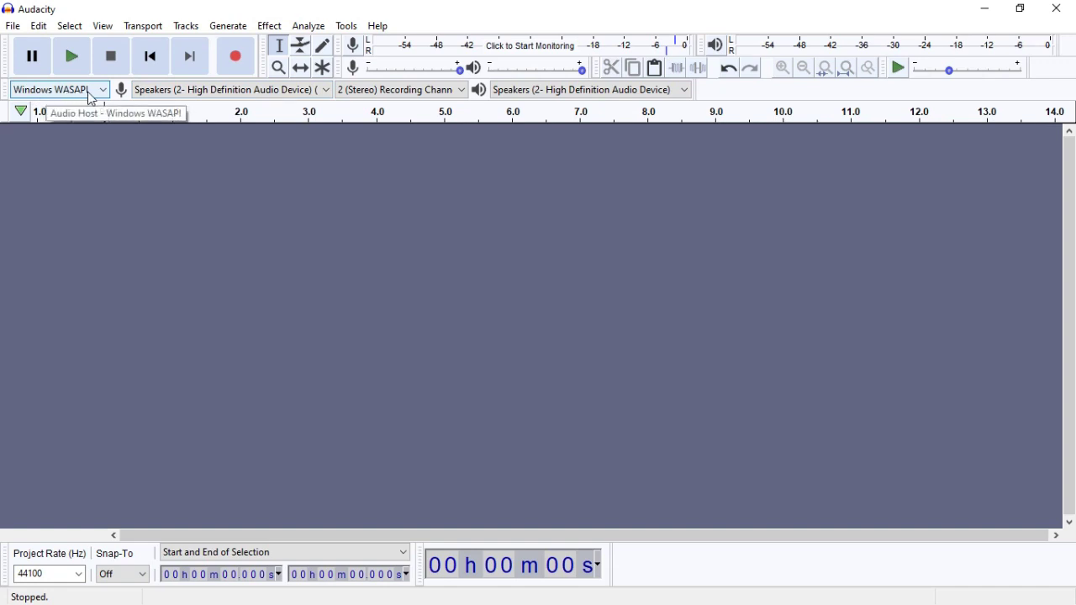
- Start recording a new stereo track, then switch to Chrome's Text-to-Speech page
{"action": "left_click", "coordinate": [237, 58]}
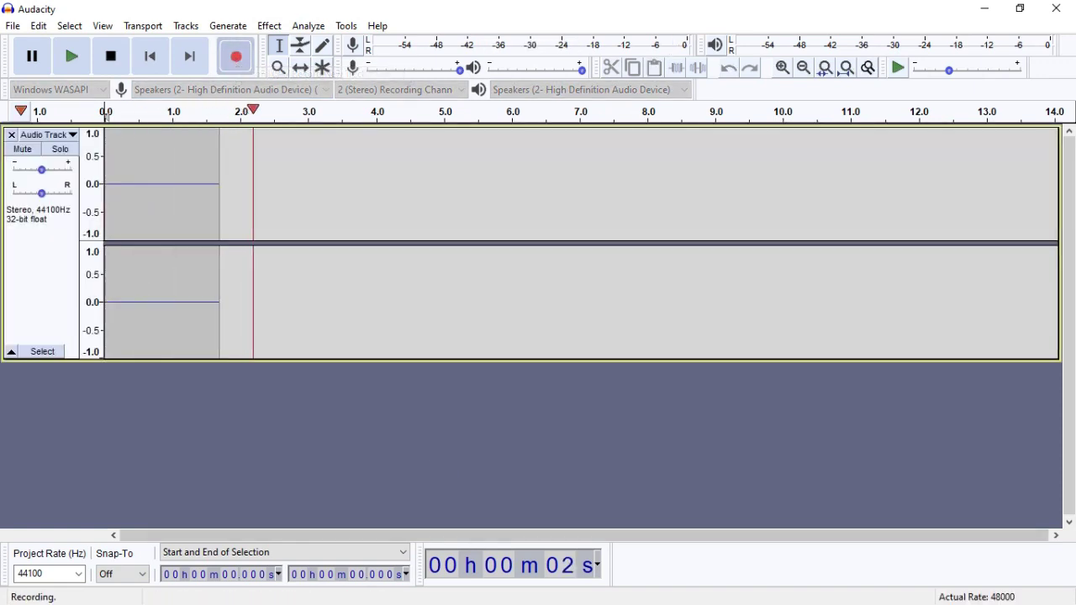
{"action": "key", "text": "super"}
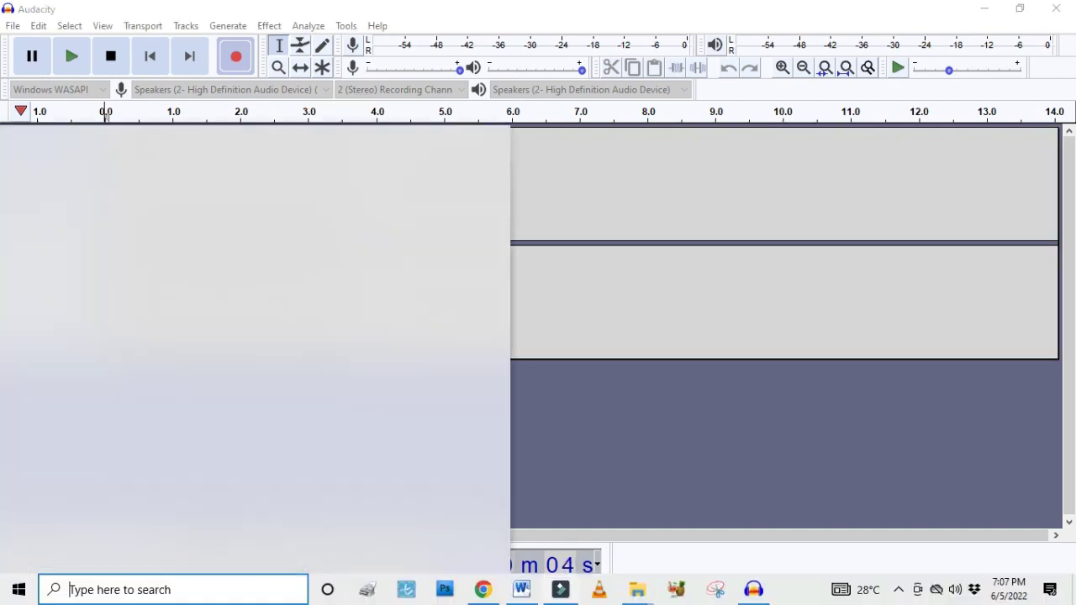
{"action": "mouse_move", "coordinate": [559, 599]}
{"action": "left_click", "coordinate": [482, 589]}
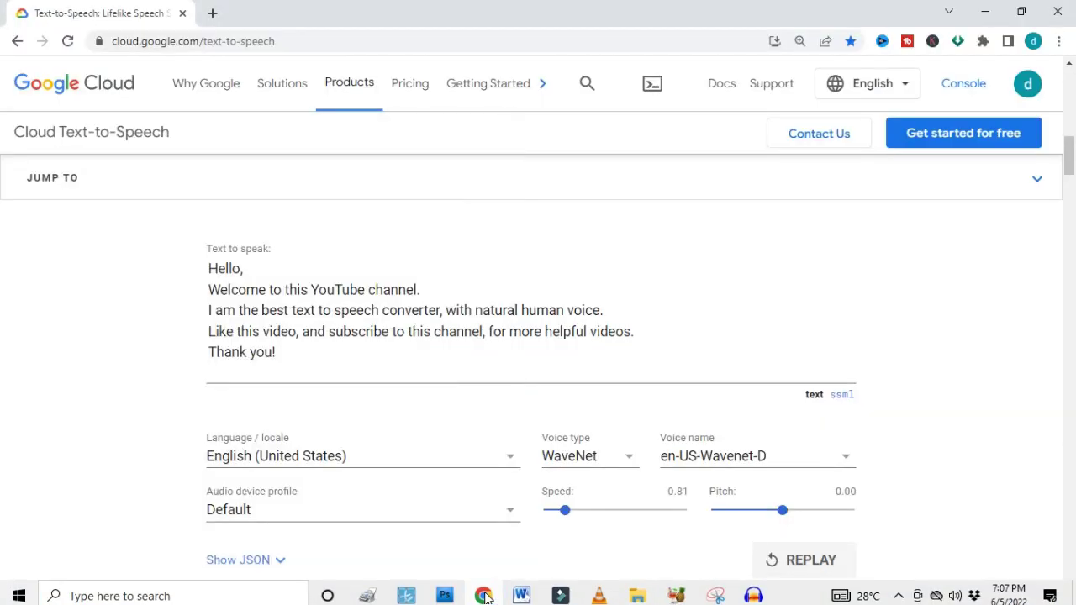
- Replay the welcome script so it is captured, then return to the recording in Audacity
{"action": "left_click", "coordinate": [799, 565]}
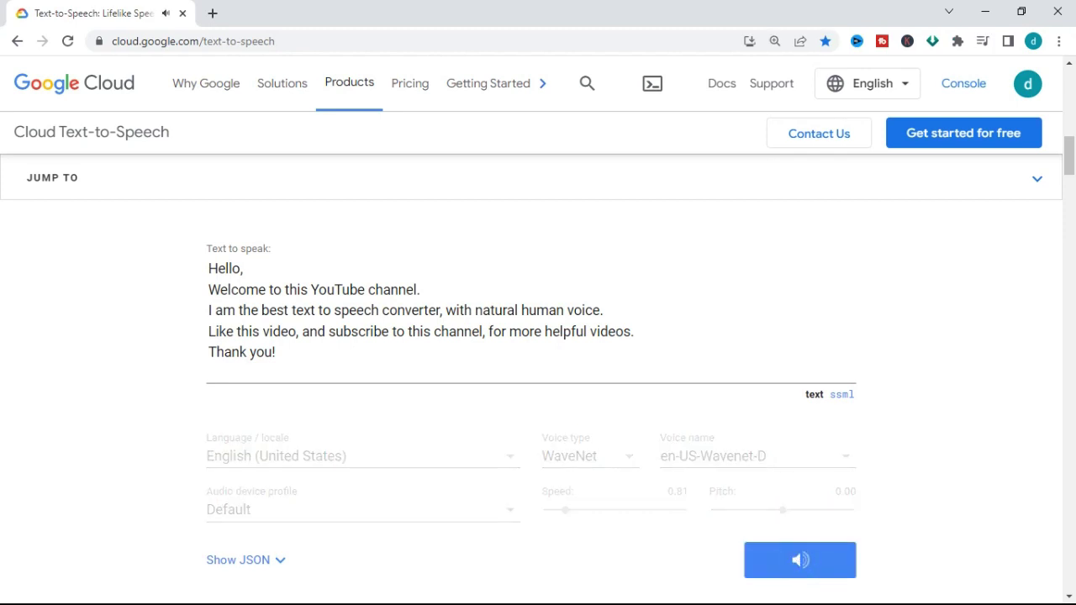
{"action": "key", "text": "super"}
{"action": "left_click", "coordinate": [752, 593]}
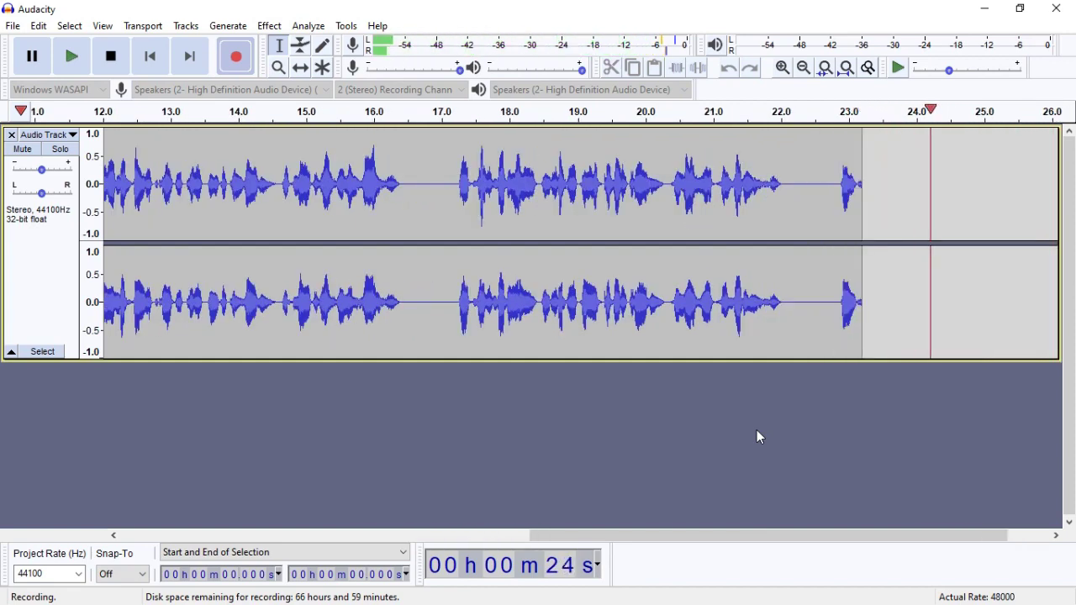
- Stop recording, play the speech from 8.905 s, then pause and return to the start
{"action": "left_click", "coordinate": [111, 56]}
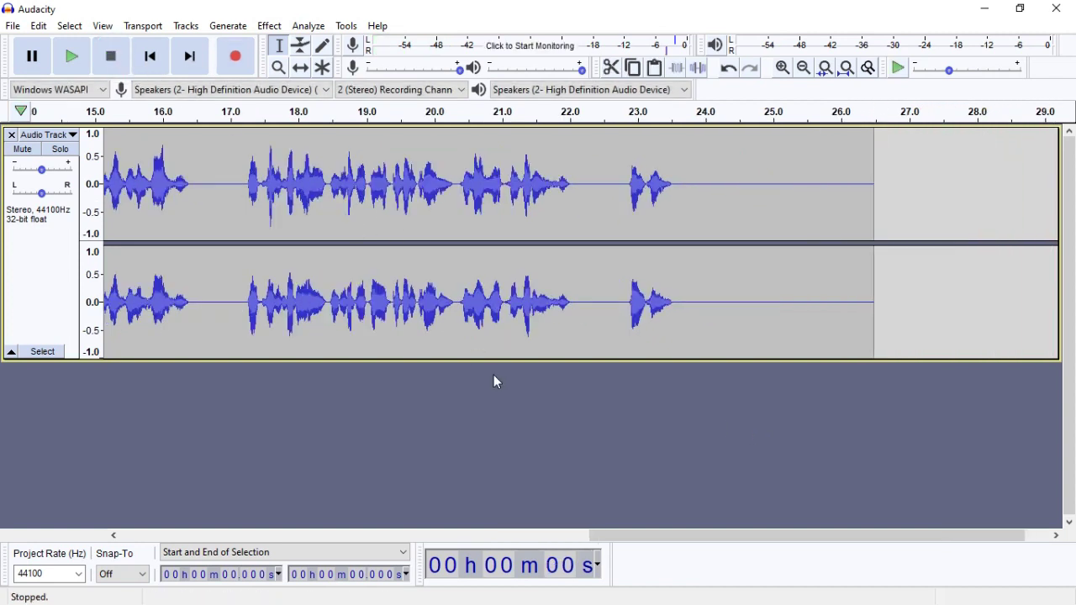
{"action": "left_click_drag", "start_coordinate": [696, 532], "coordinate": [483, 512]}
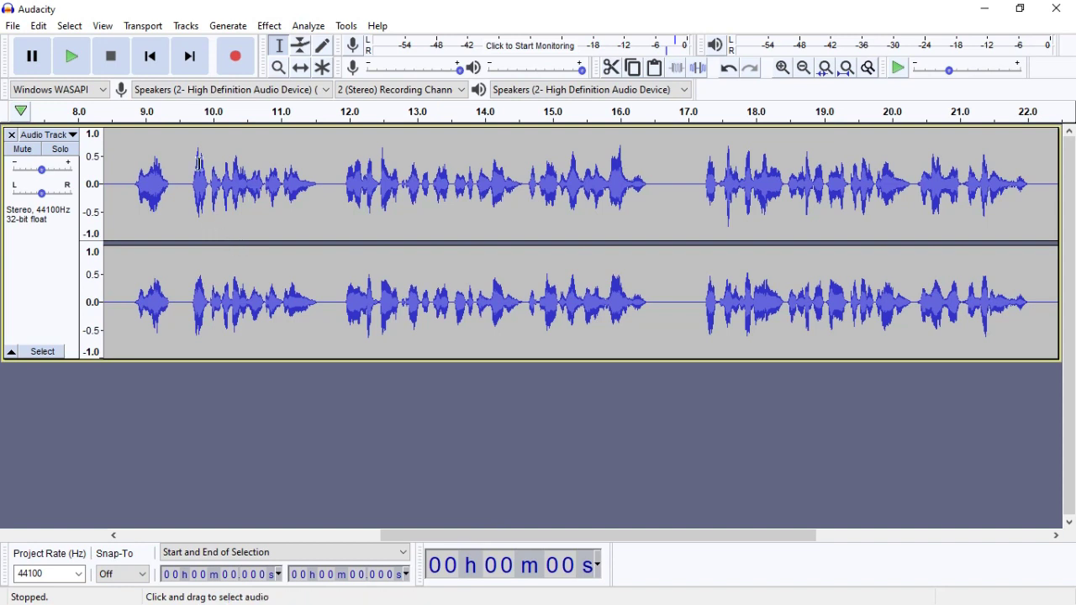
{"action": "left_click", "coordinate": [197, 202]}
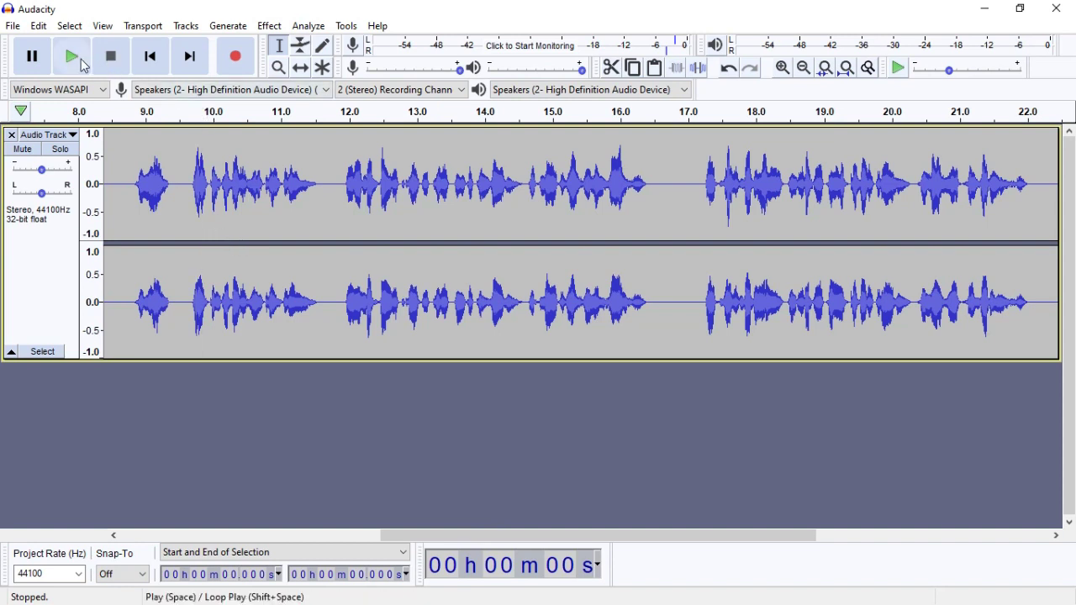
{"action": "left_click", "coordinate": [137, 136]}
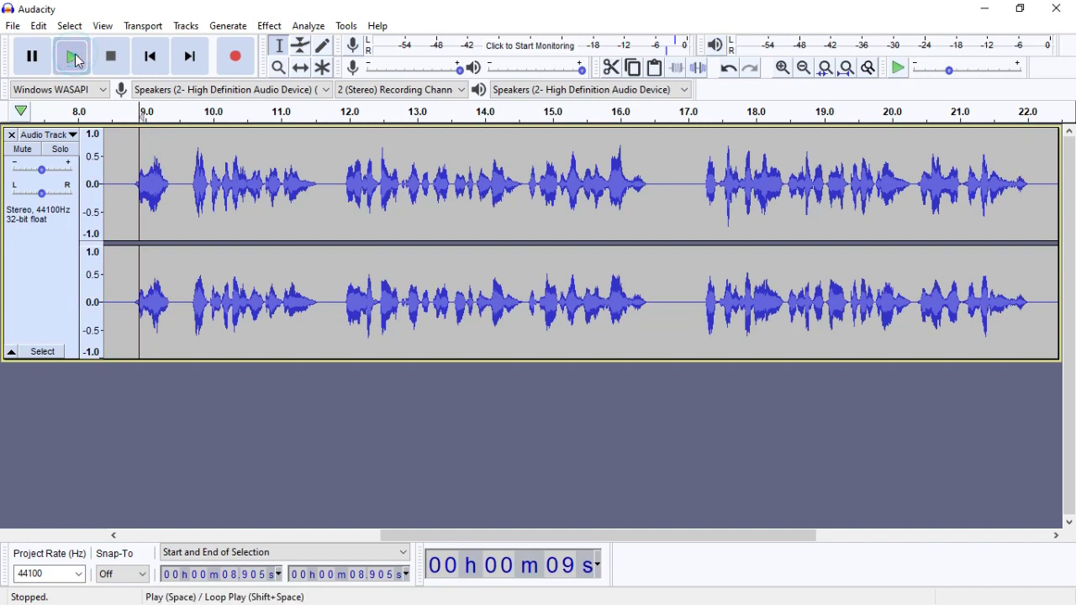
{"action": "left_click", "coordinate": [74, 57]}
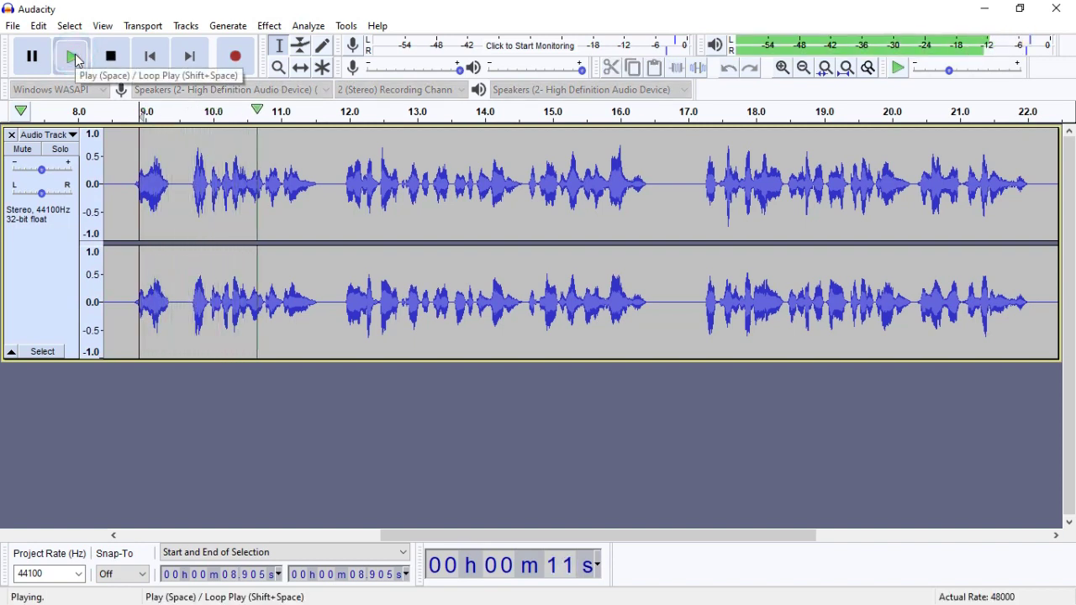
{"action": "left_click", "coordinate": [74, 57]}
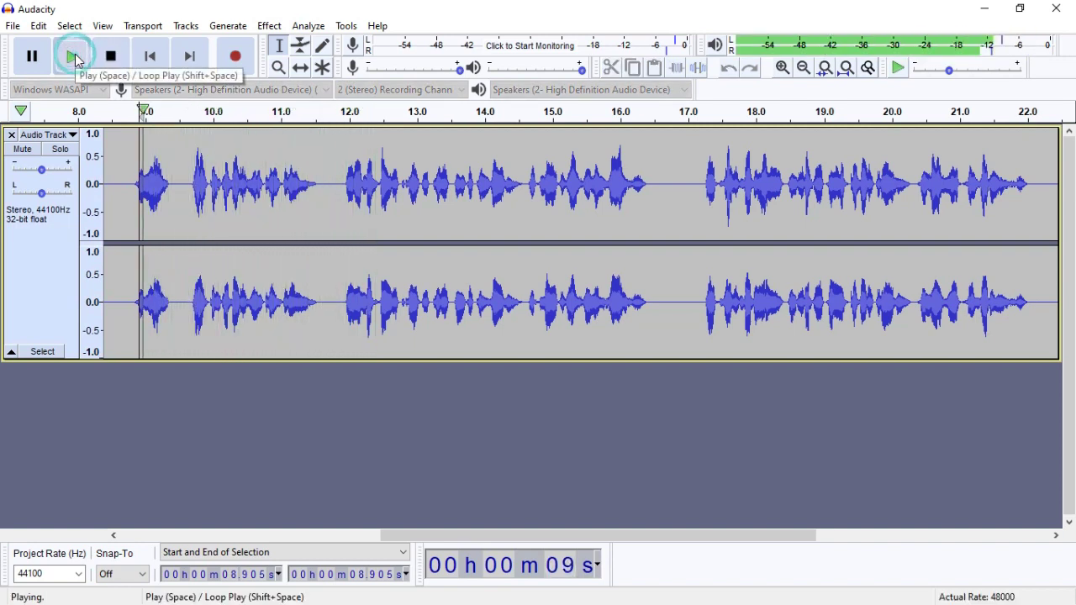
{"action": "left_click", "coordinate": [32, 56]}
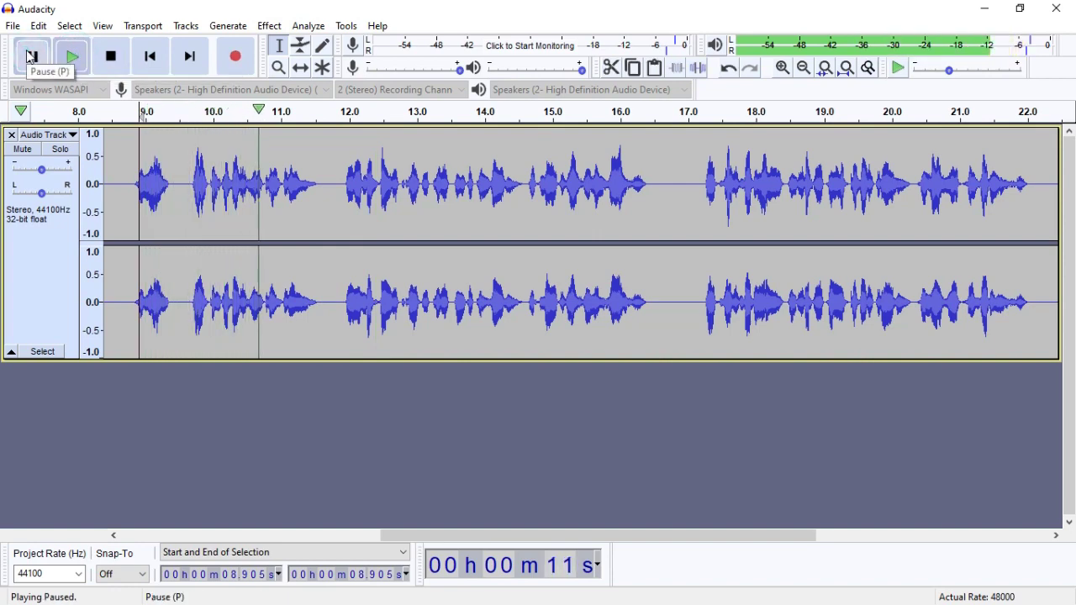
{"action": "key", "text": "Home"}
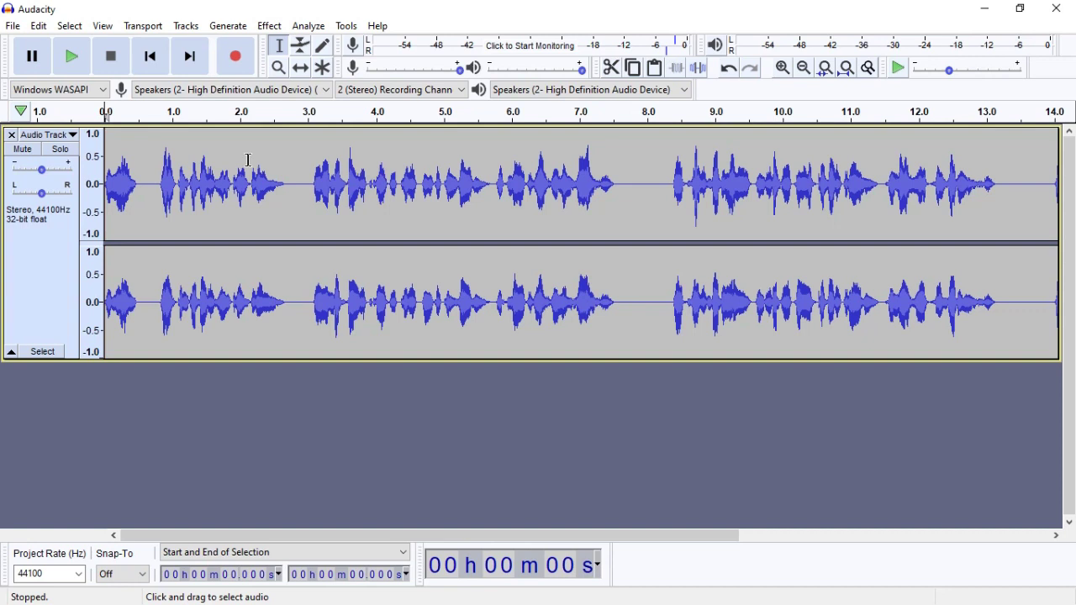
- Export the audio as MP3 'Google TTS' on the Desktop, accepting empty metadata tags
{"action": "left_click", "coordinate": [14, 28]}
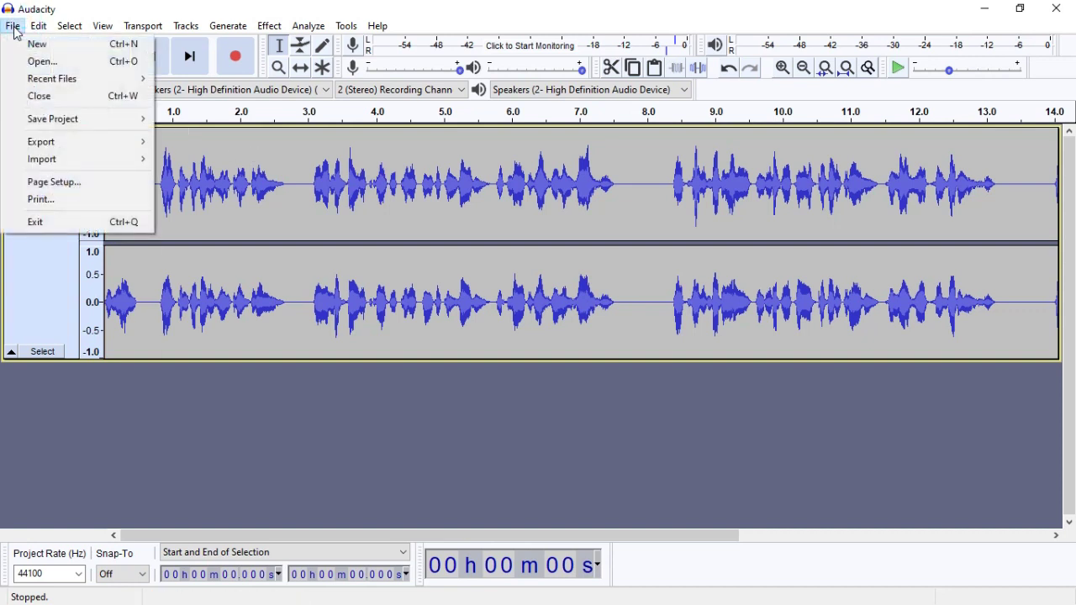
{"action": "left_click", "coordinate": [56, 143]}
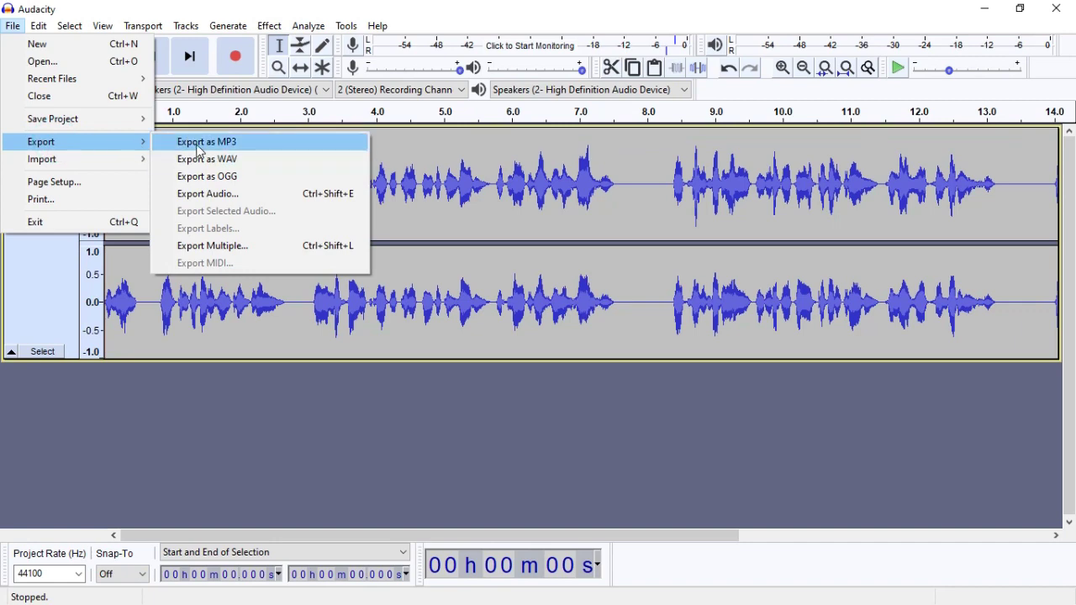
{"action": "left_click", "coordinate": [213, 145]}
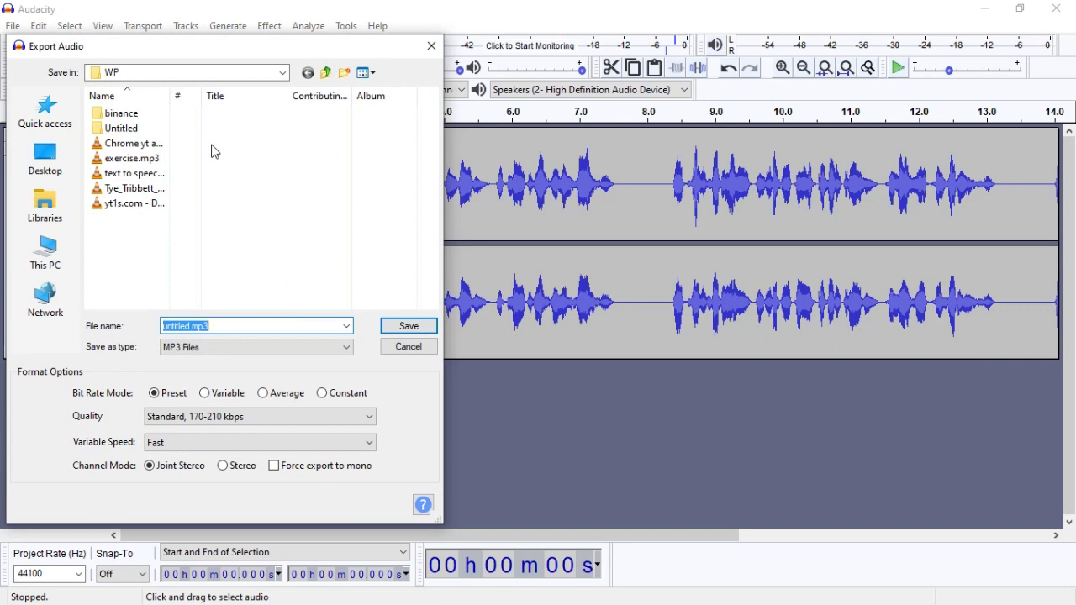
{"action": "type", "text": "Google TTS"}
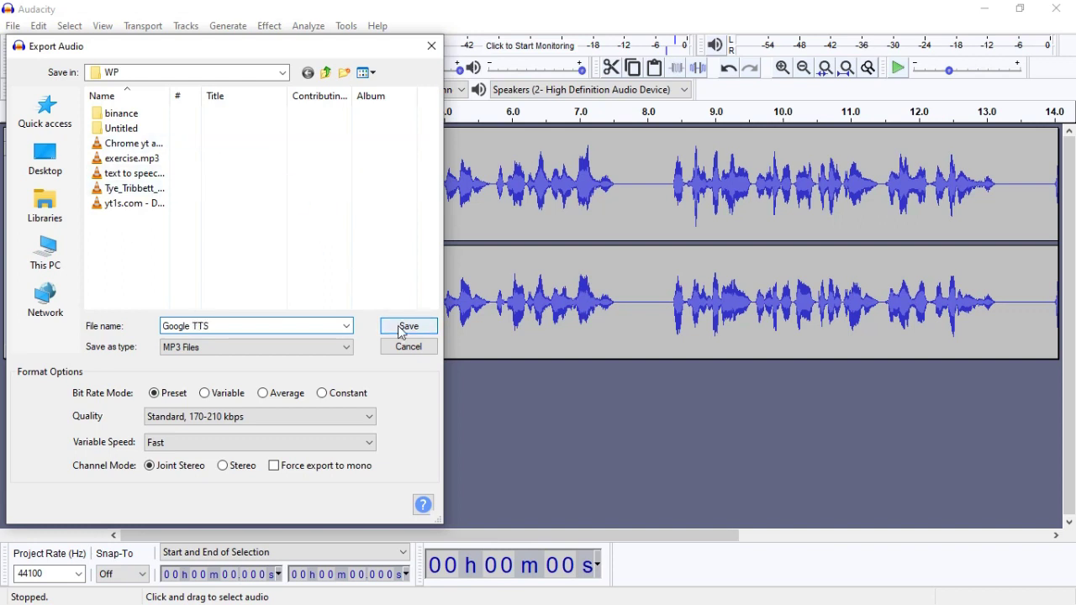
{"action": "left_click", "coordinate": [52, 152]}
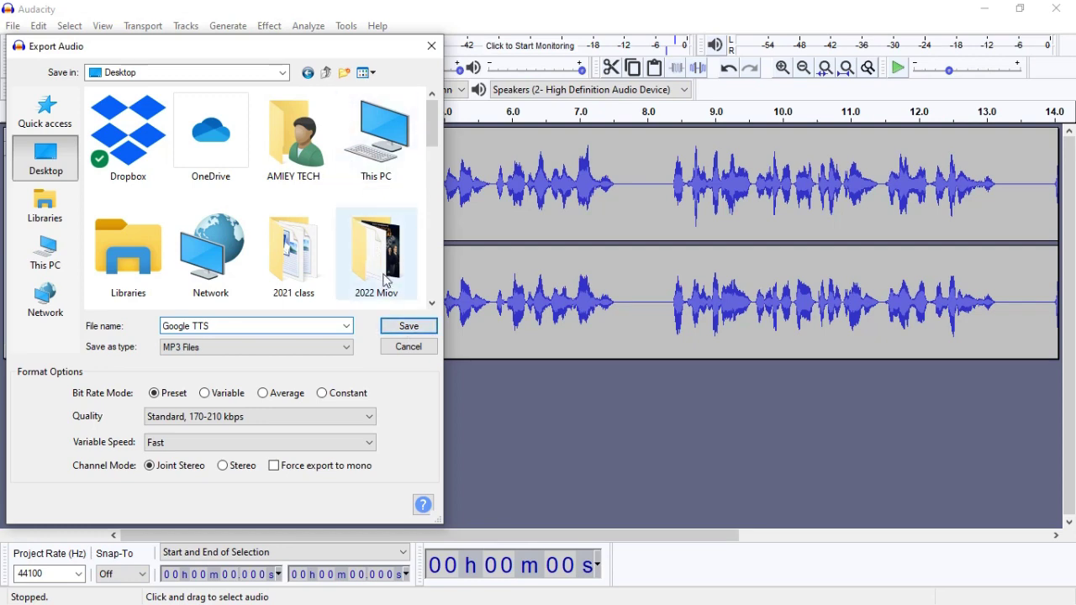
{"action": "left_click", "coordinate": [415, 330]}
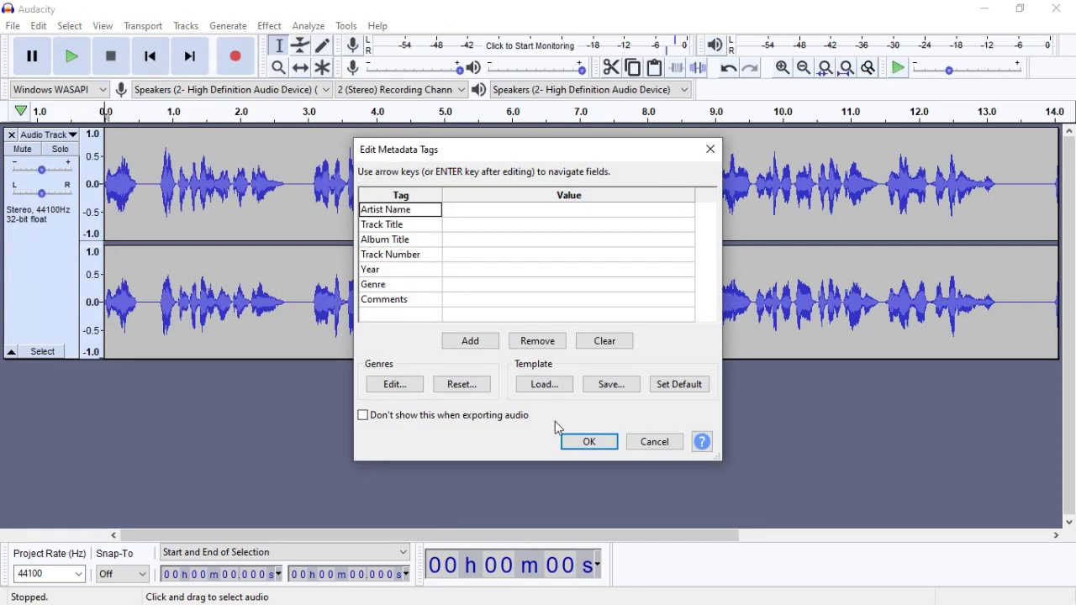
{"action": "left_click", "coordinate": [579, 442]}
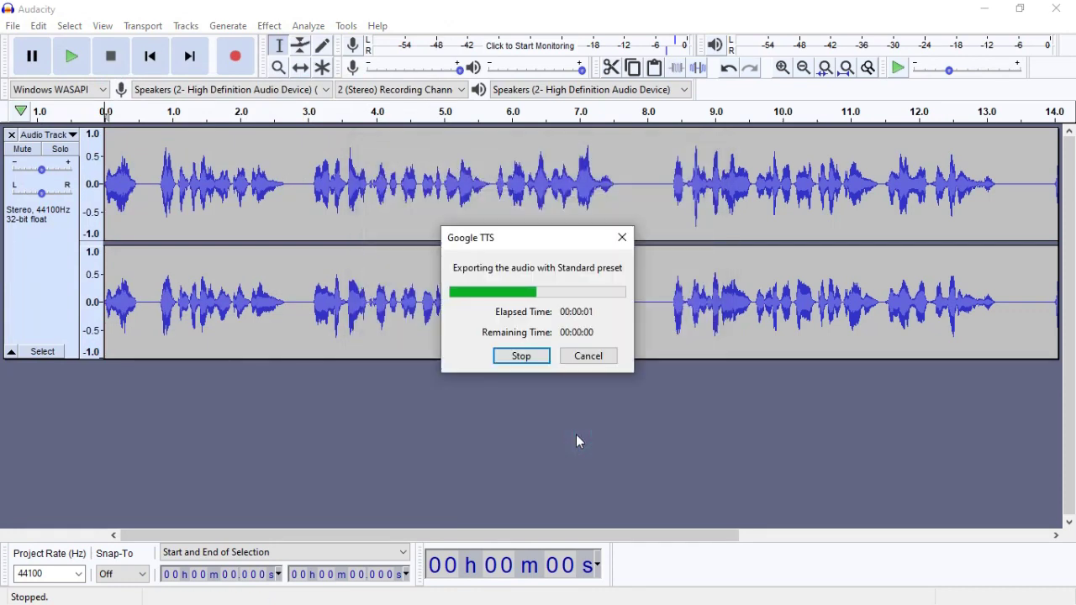